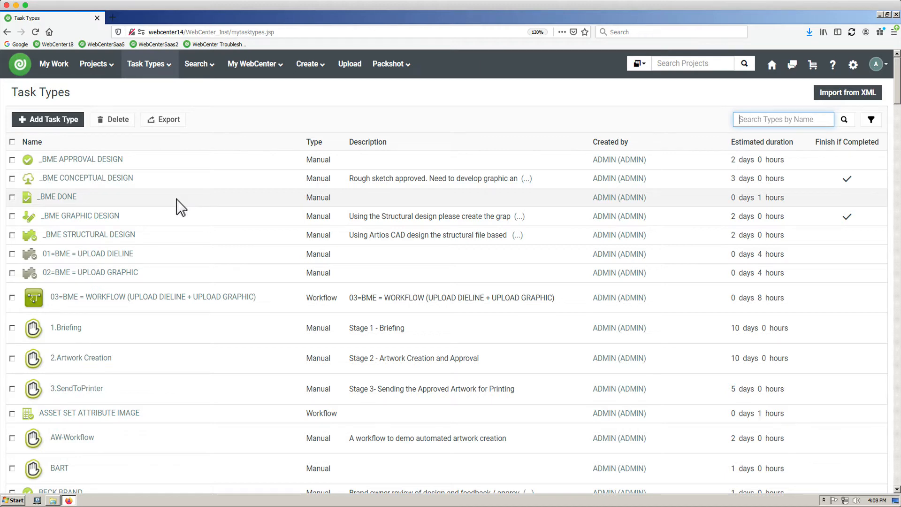
# Open the list of roles in the administration area to review the available project roles.
pyautogui.click(851, 68)
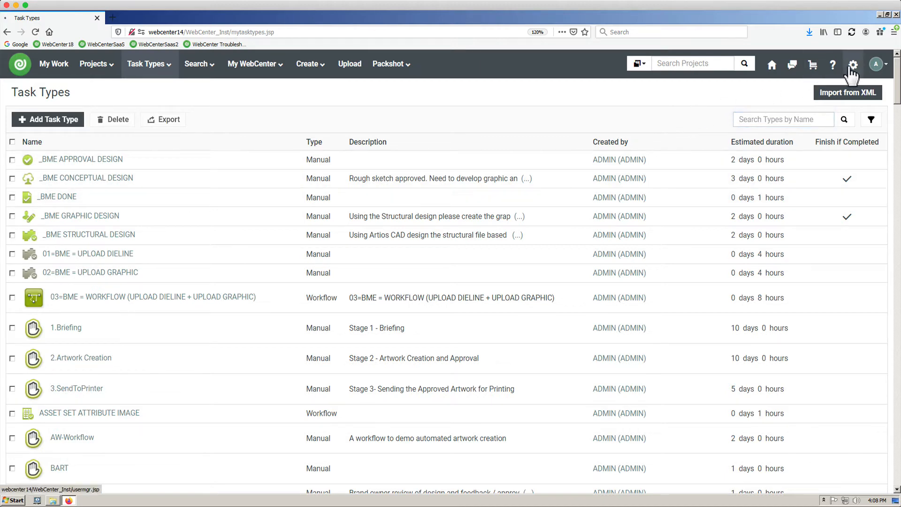
pyautogui.moveTo(415, 65)
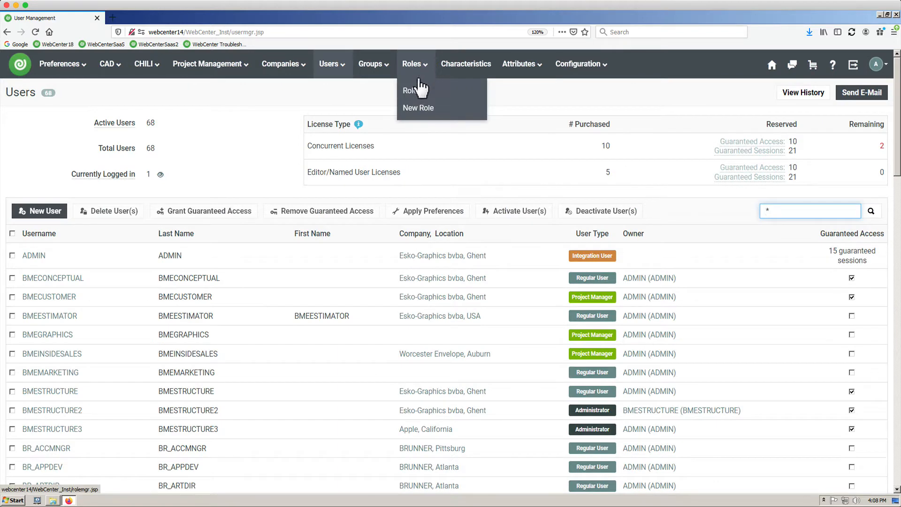
pyautogui.click(419, 91)
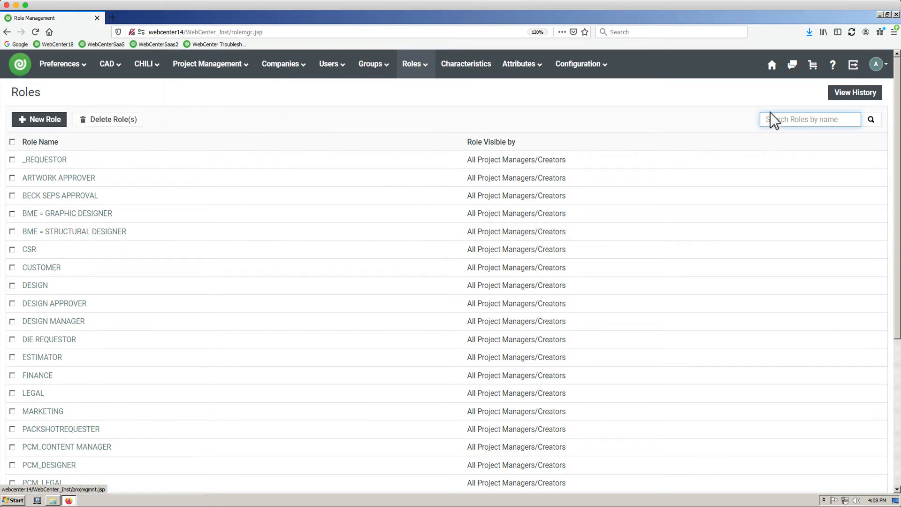
# Return to the task types and open the workflow of 03=BME = WORKFLOW (UPLOAD DIELINE + UPLOAD GRAPHIC).
pyautogui.click(853, 64)
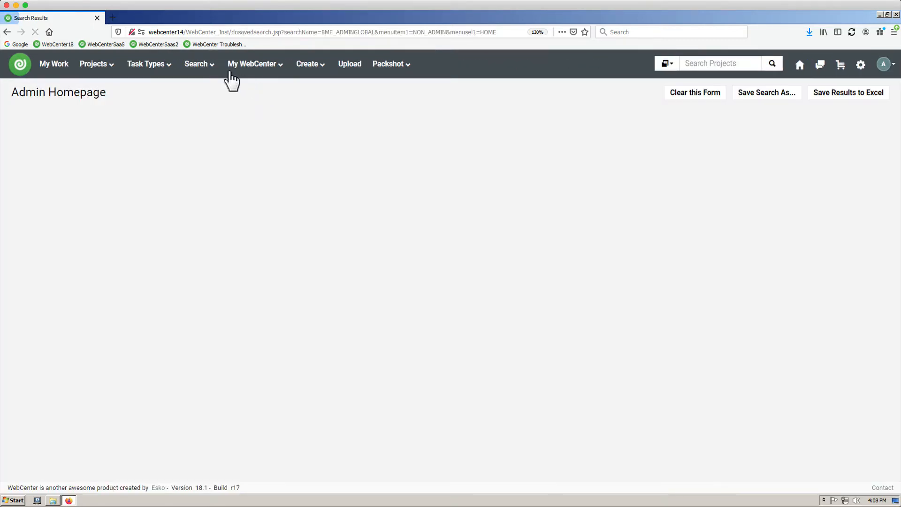
pyautogui.moveTo(153, 67)
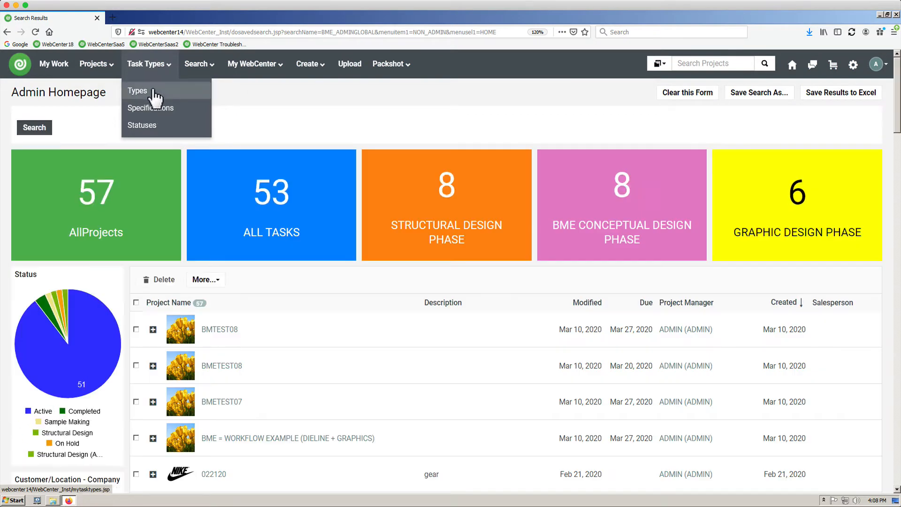
pyautogui.click(140, 90)
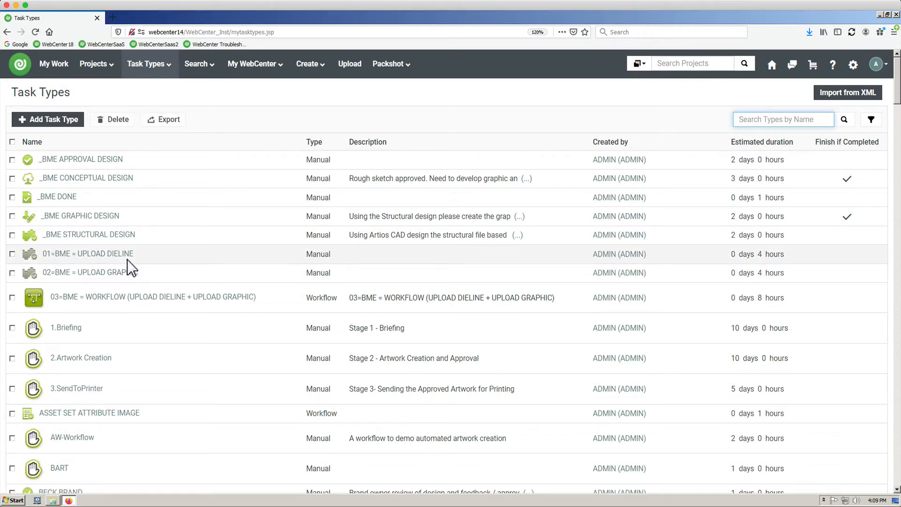
pyautogui.click(124, 299)
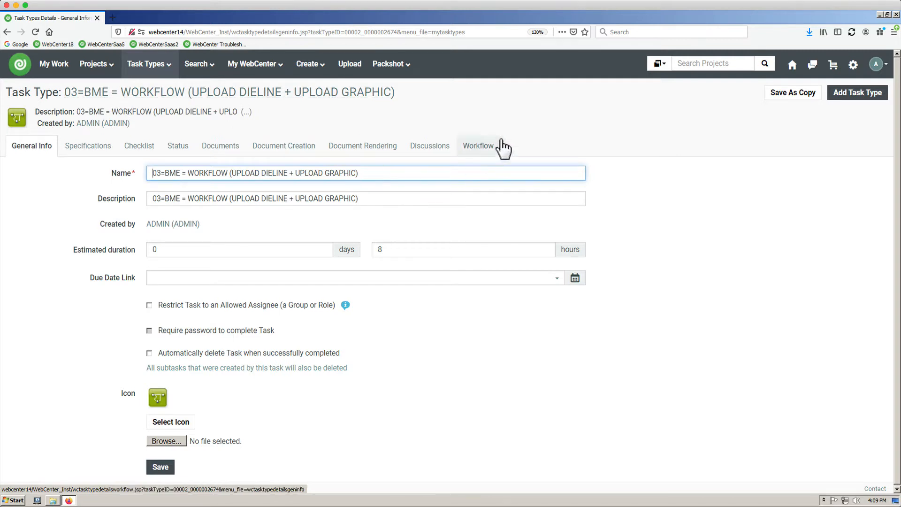
pyautogui.click(488, 148)
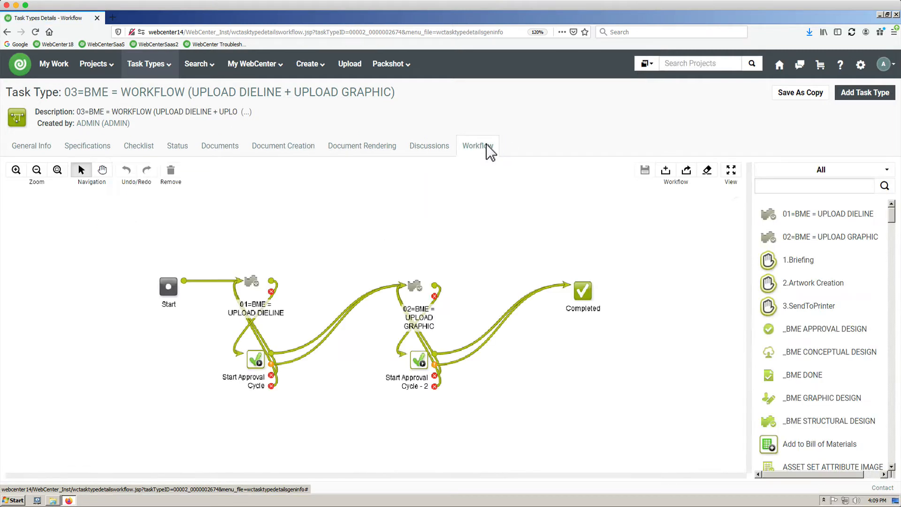
# Inspect the role assignee settings of the 01=BME = UPLOAD DIELINE and 02=BME = UPLOAD GRAPHIC workflow nodes without saving changes.
pyautogui.click(252, 282)
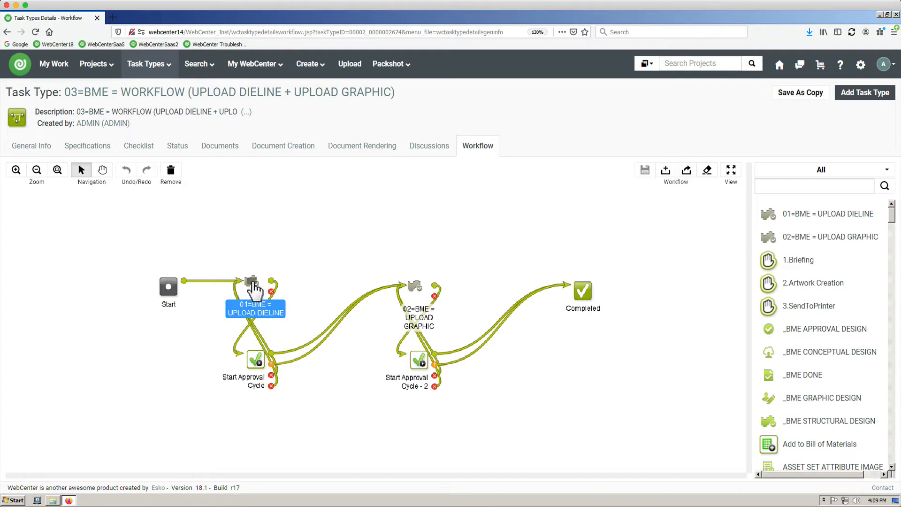
pyautogui.doubleClick(252, 282)
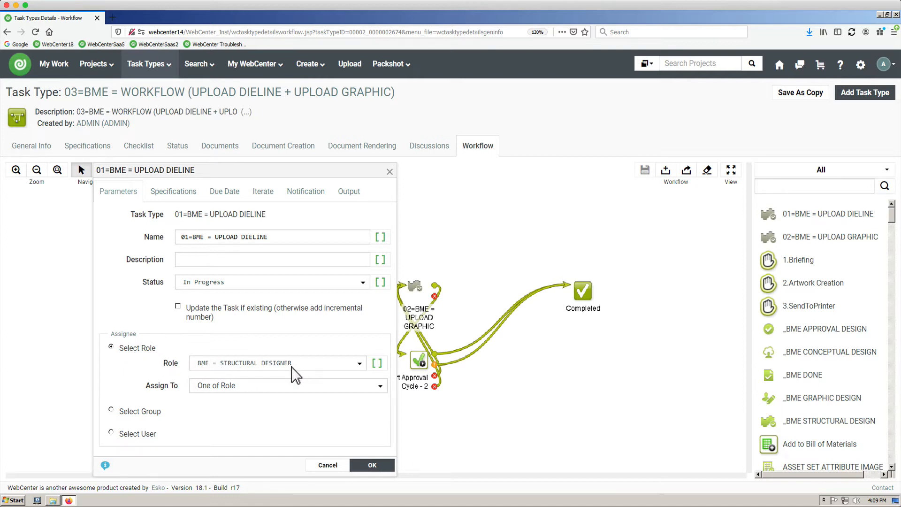
pyautogui.click(375, 383)
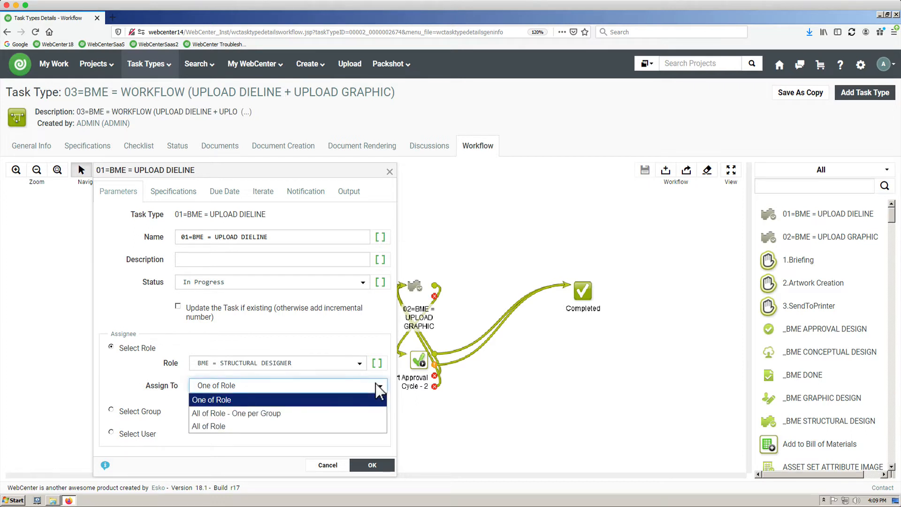
pyautogui.click(238, 400)
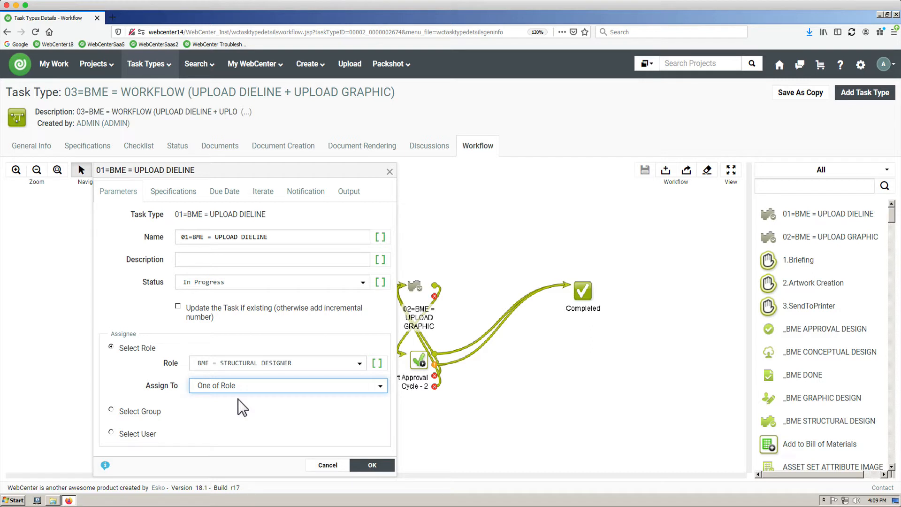
pyautogui.click(323, 466)
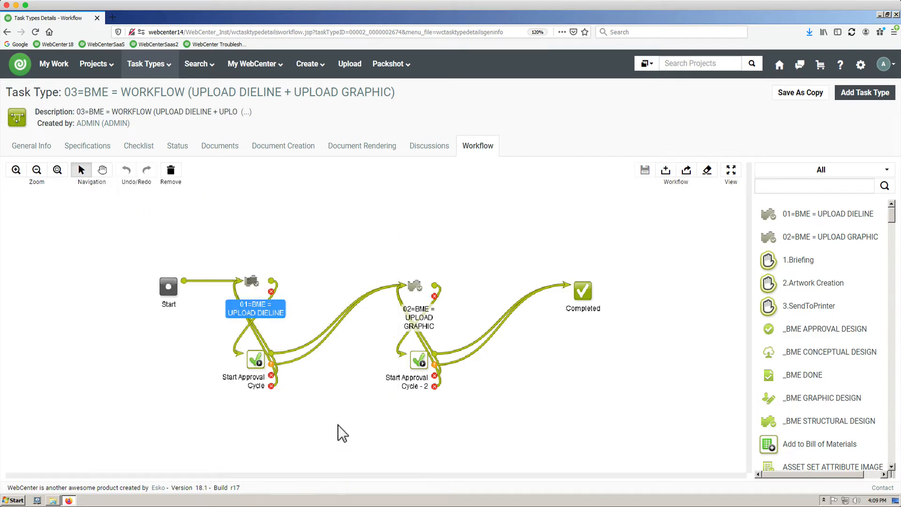
pyautogui.doubleClick(412, 285)
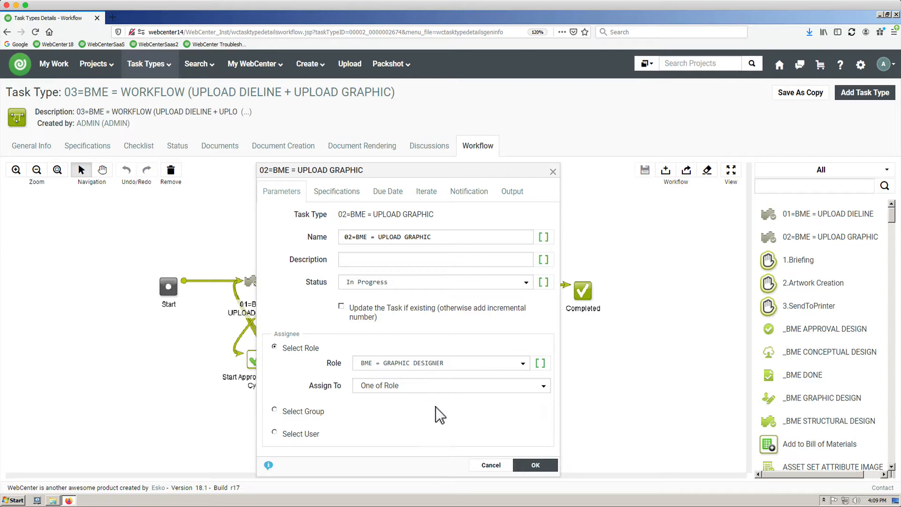
pyautogui.click(502, 465)
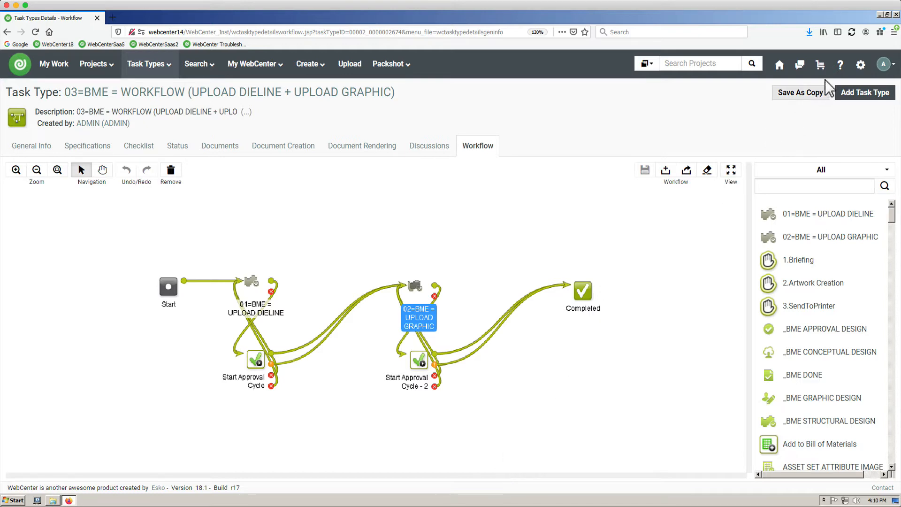
# Open the Project Creation configuration of the template 03=BME = WORKFLOW (UPLOAD DIELINE + UPLOAD GRAPHIC).
pyautogui.click(859, 67)
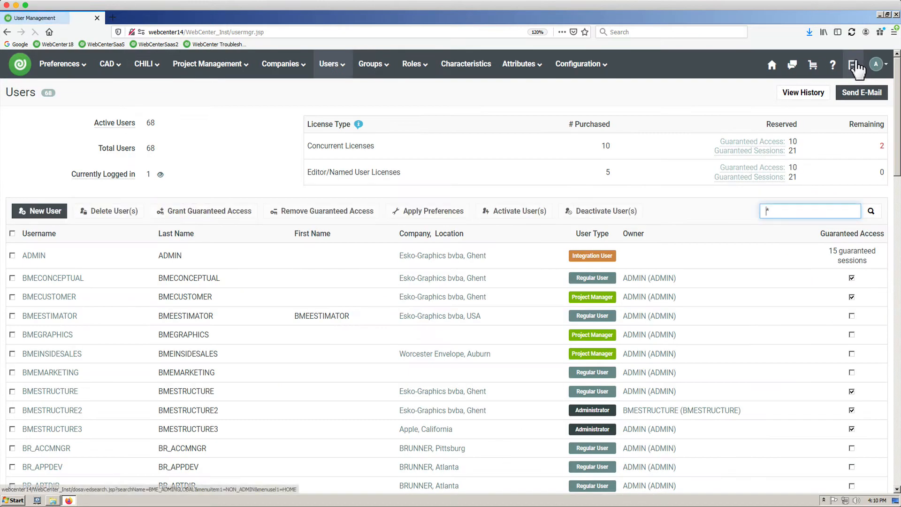
pyautogui.moveTo(207, 66)
pyautogui.click(206, 110)
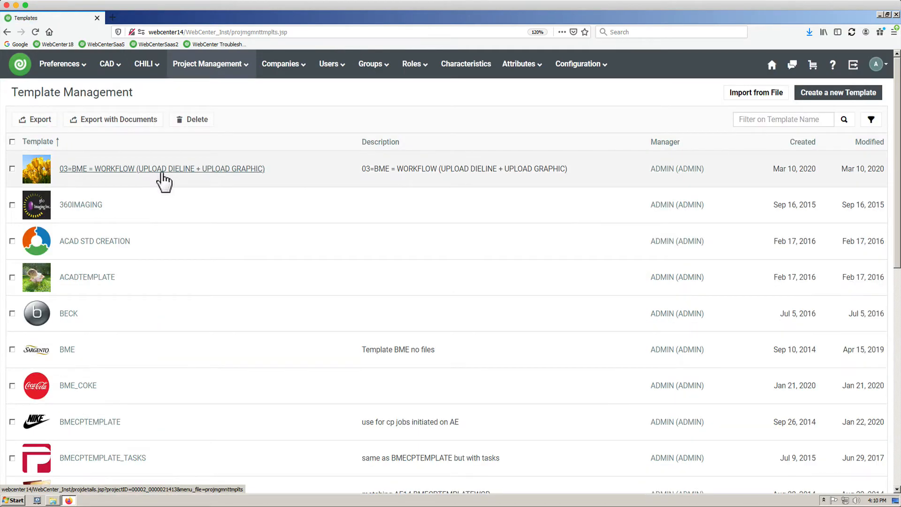
pyautogui.click(161, 172)
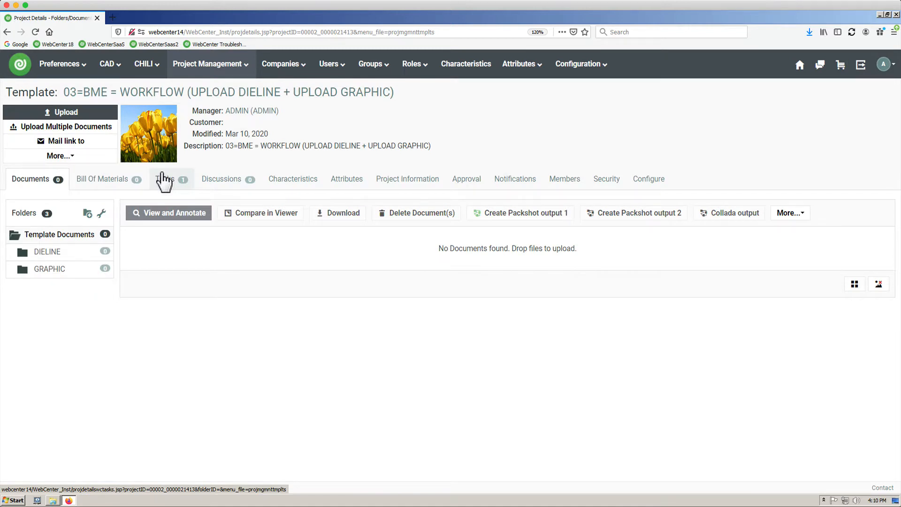
pyautogui.click(639, 181)
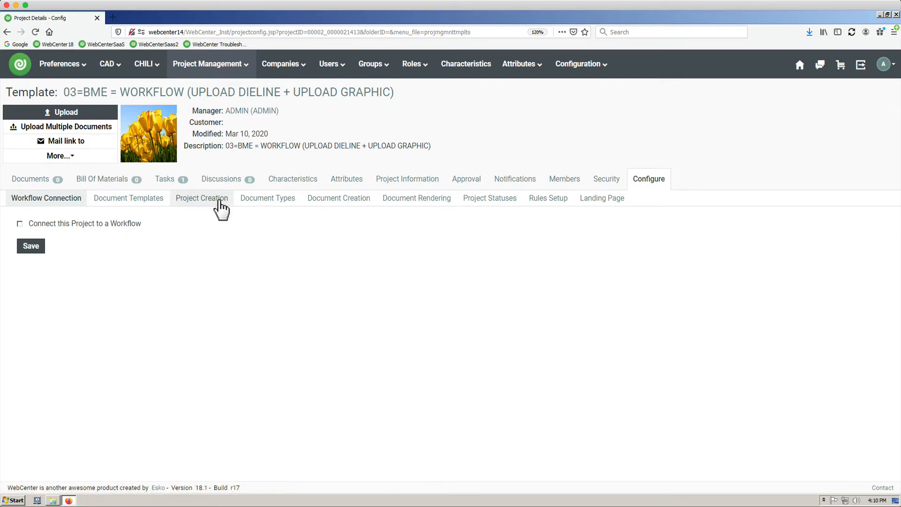
pyautogui.click(218, 201)
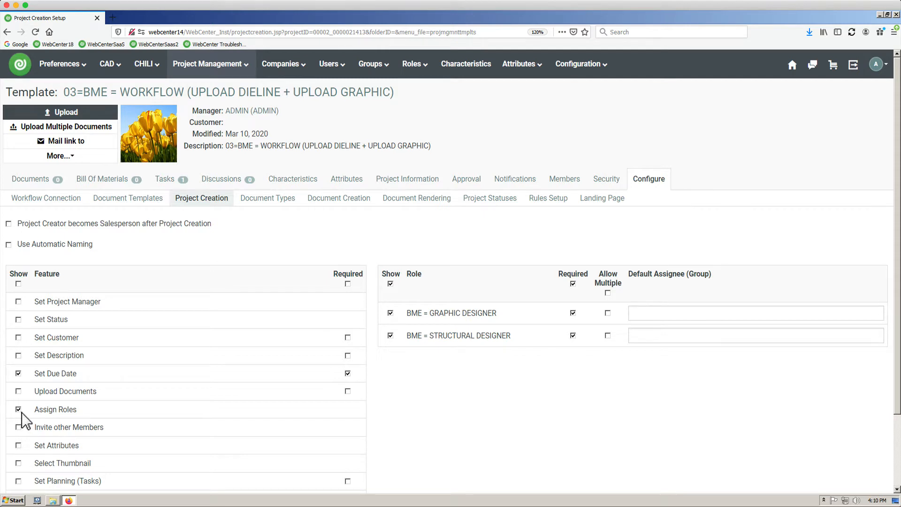
# Turn the template's Assign Roles feature off and back on to compare the role options shown.
pyautogui.moveTo(34, 410); pyautogui.dragTo(80, 413)
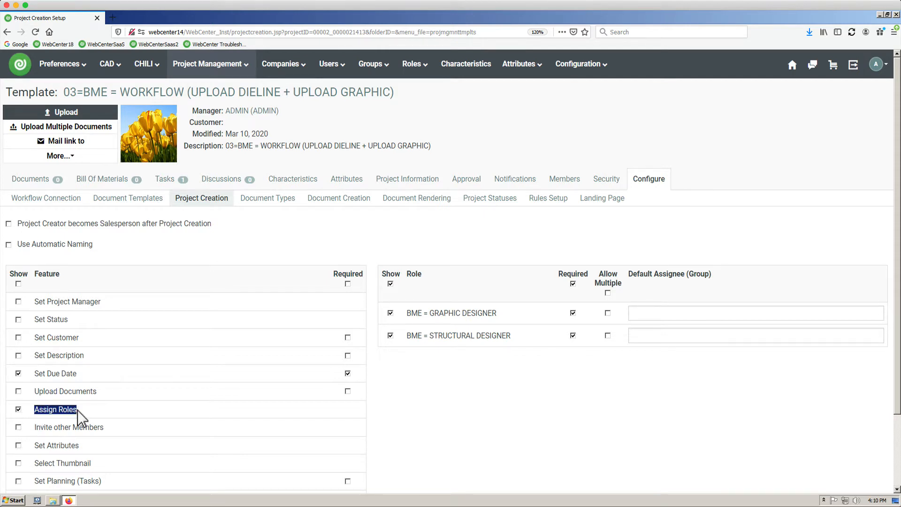
pyautogui.click(18, 410)
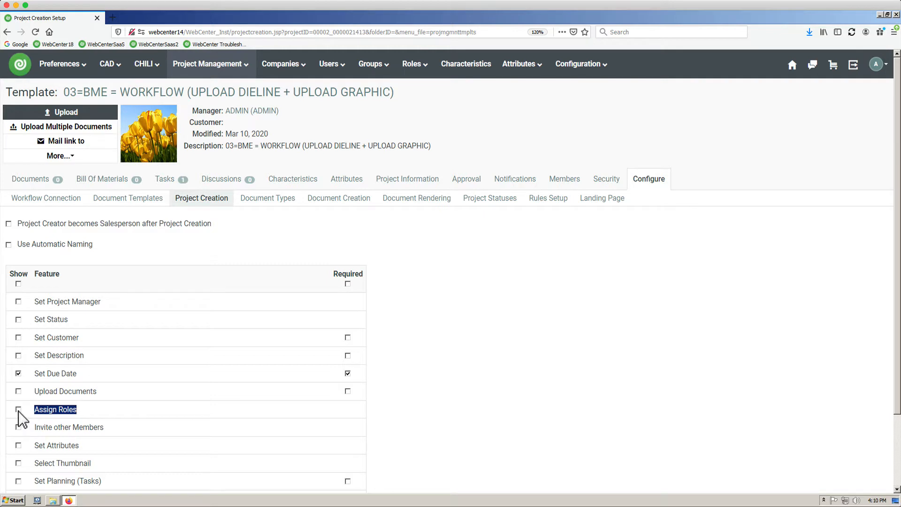
pyautogui.click(18, 410)
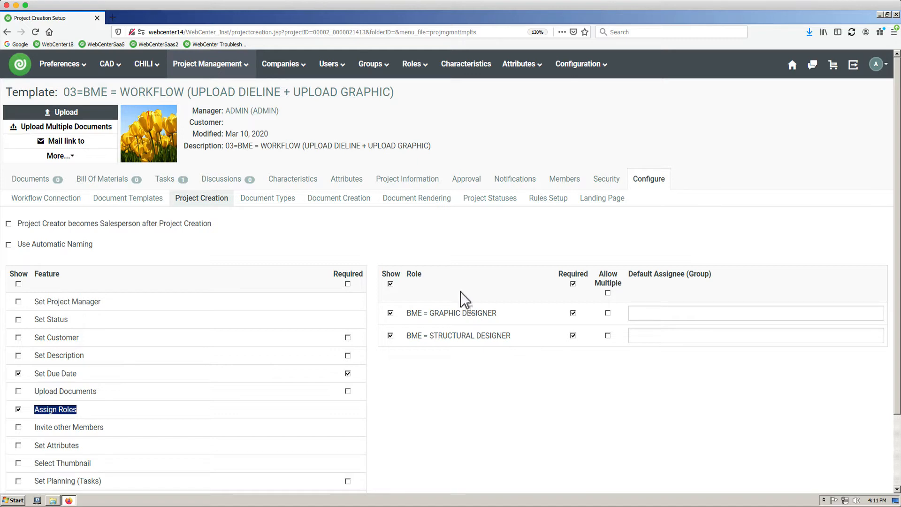
# Start a new project from the project template 03=BME = WORKFLOW (UPLOAD DIELINE + UPLOAD GRAPHIC).
pyautogui.moveTo(237, 71)
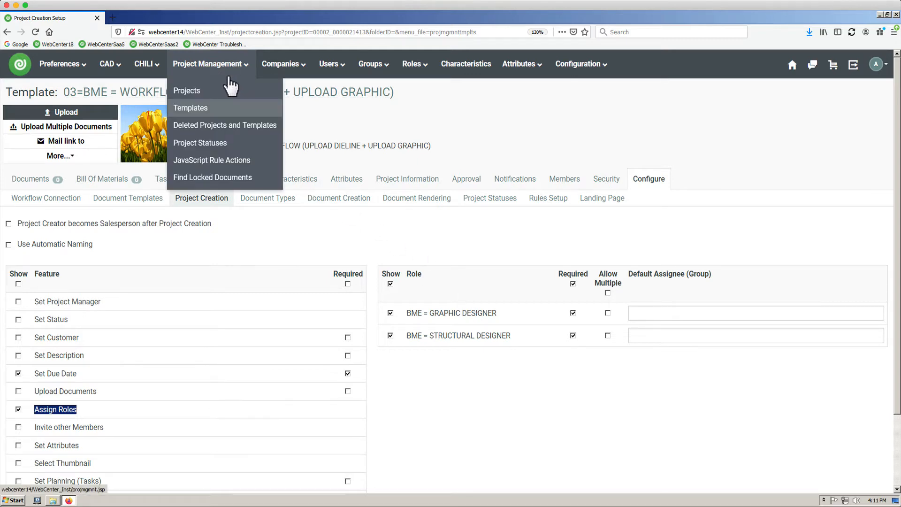
pyautogui.click(201, 91)
pyautogui.click(809, 97)
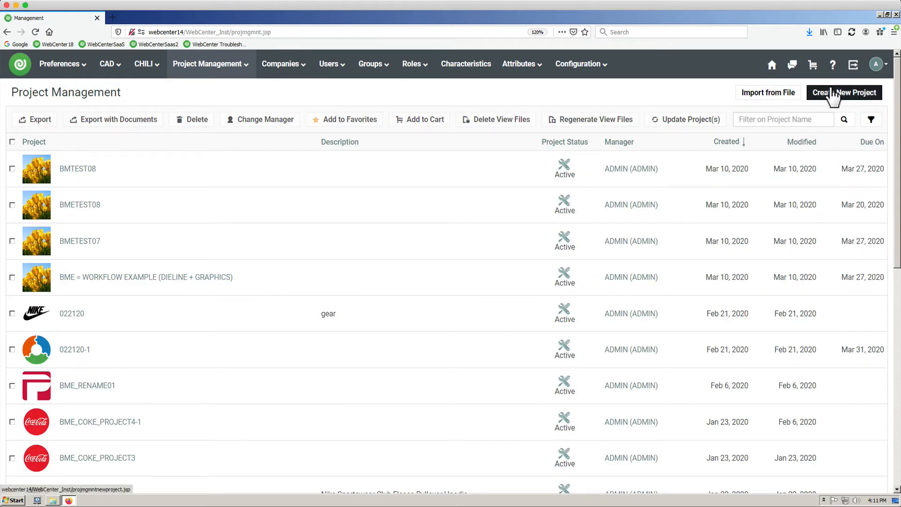
pyautogui.click(259, 122)
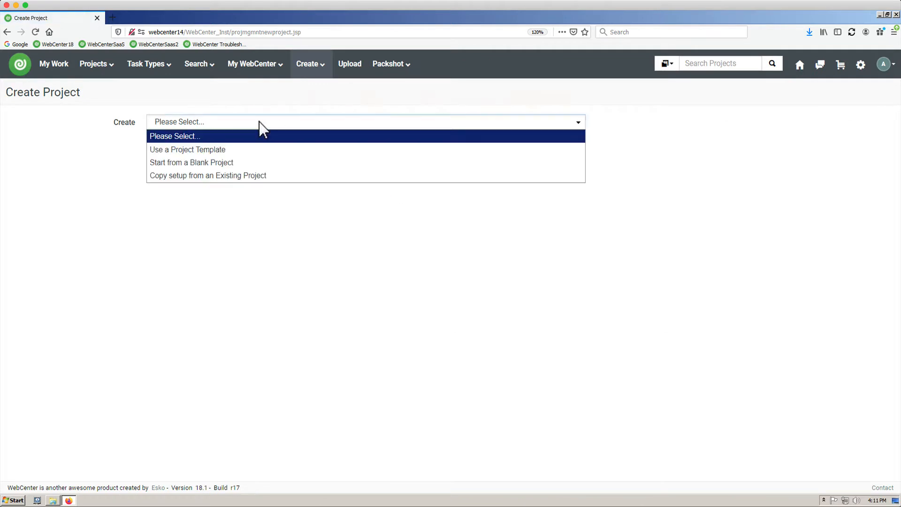
pyautogui.click(262, 148)
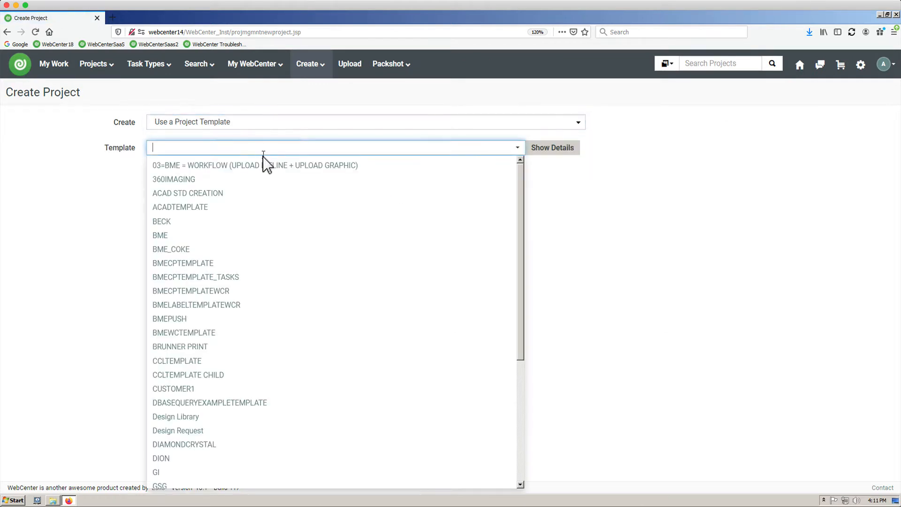
pyautogui.click(263, 163)
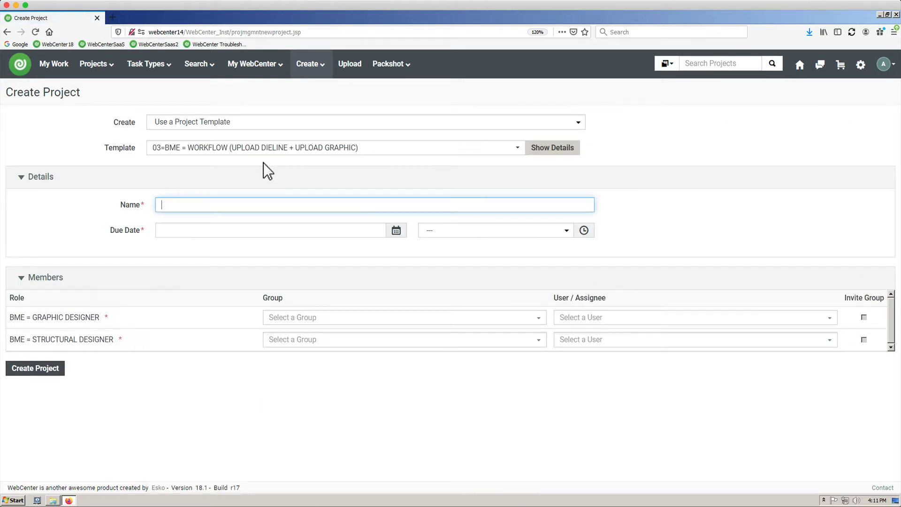
# Name the new project BMETEST09 and set its due date to Mar 20, 2020.
pyautogui.write('BMETEST')
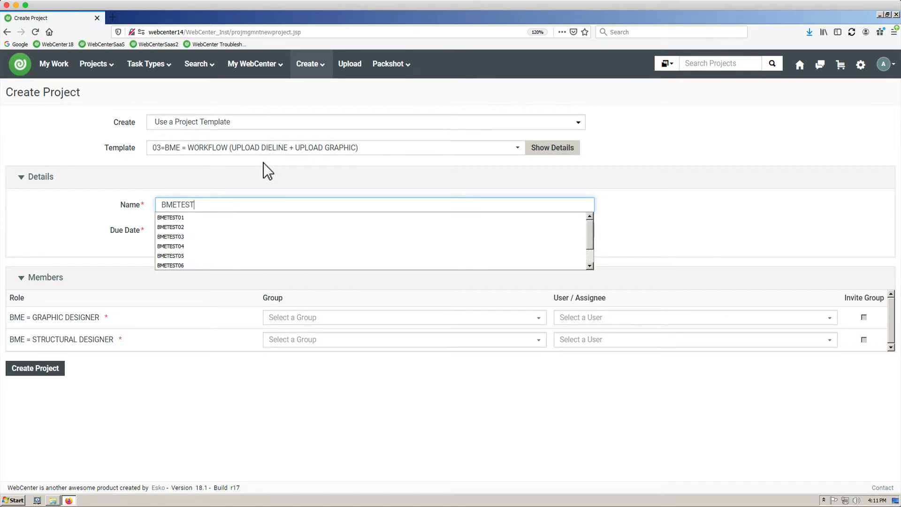
pyautogui.write('09')
pyautogui.press('Tab')
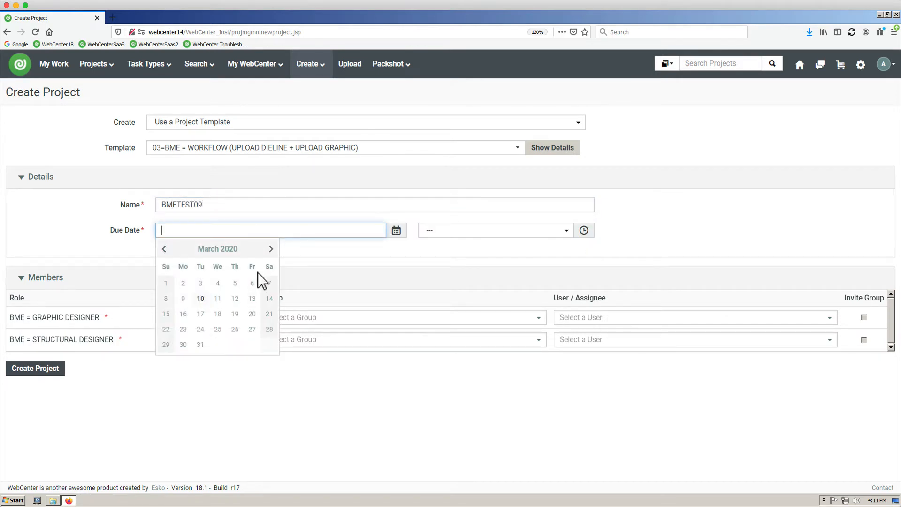
pyautogui.click(254, 314)
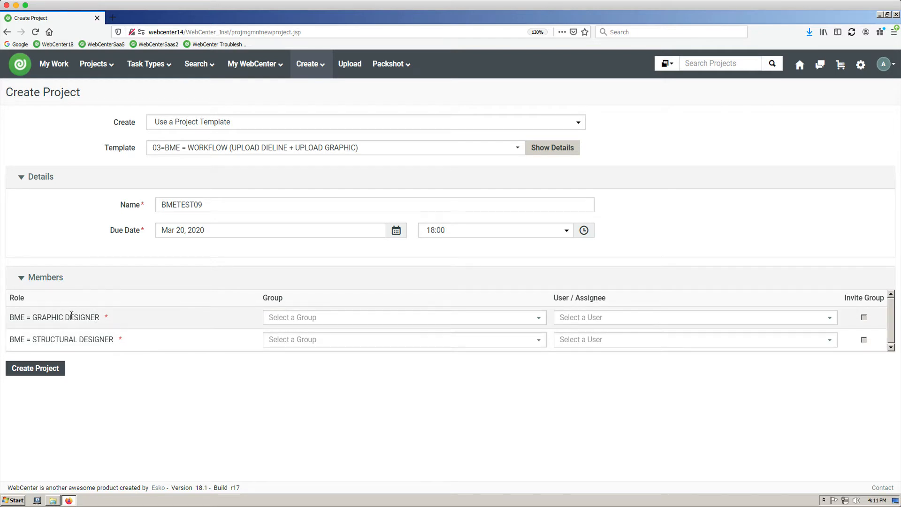
# Assign BMEGRAPHICS to the BME = GRAPHIC DESIGNER role and BMESTRUCTURE2 to the BME = STRUCTURAL DESIGNER role.
pyautogui.click(20, 279)
pyautogui.click(21, 279)
pyautogui.click(585, 319)
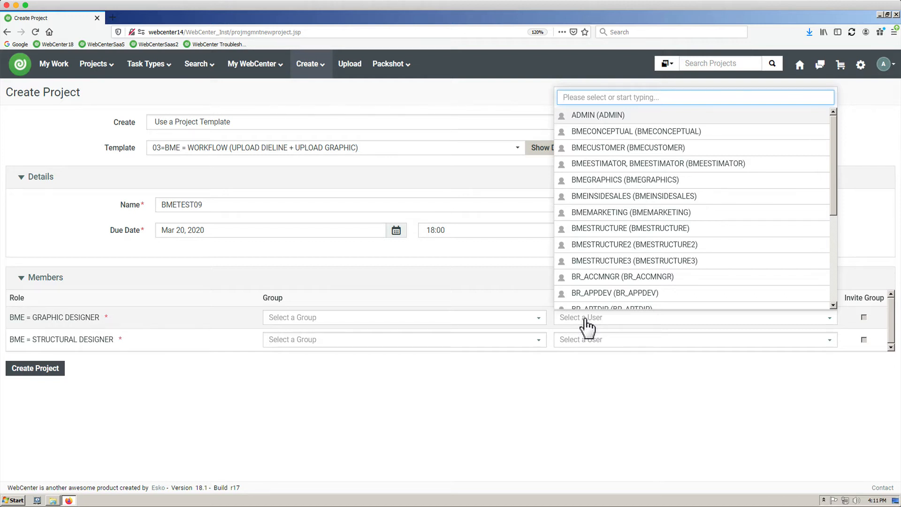
pyautogui.click(644, 182)
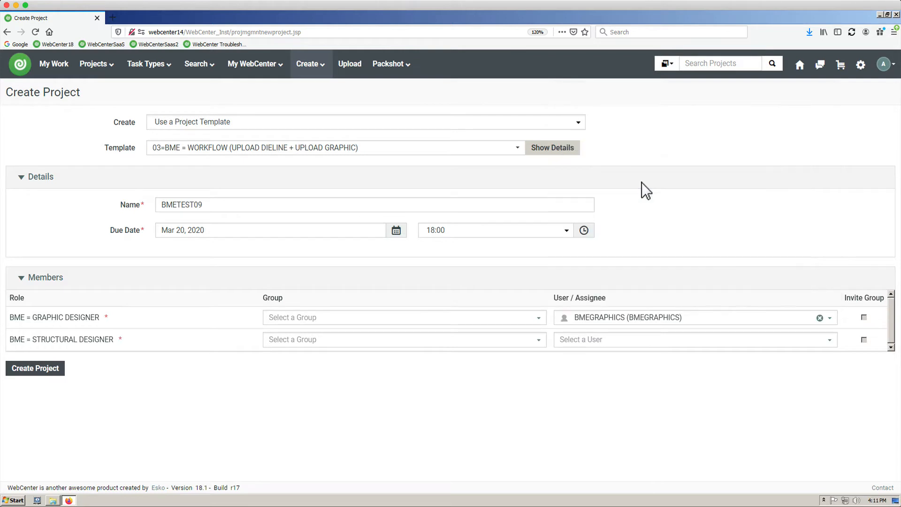
pyautogui.click(592, 339)
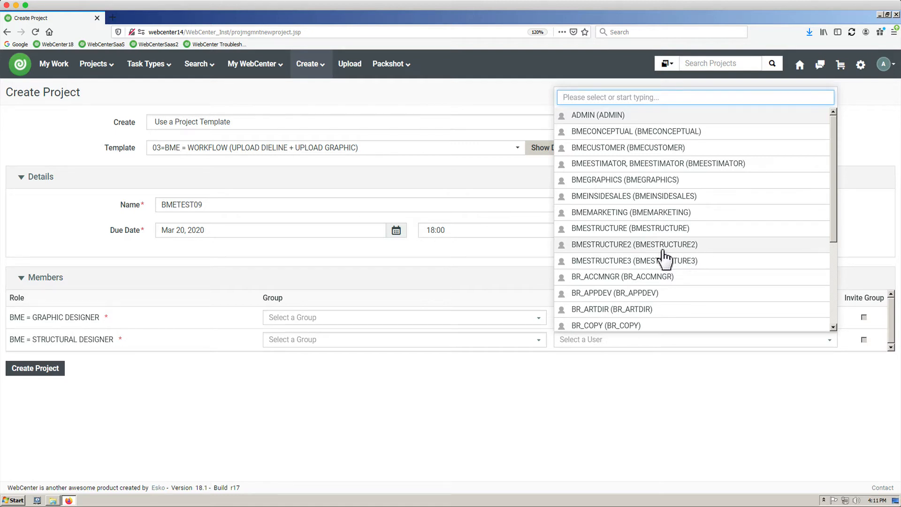
pyautogui.click(616, 248)
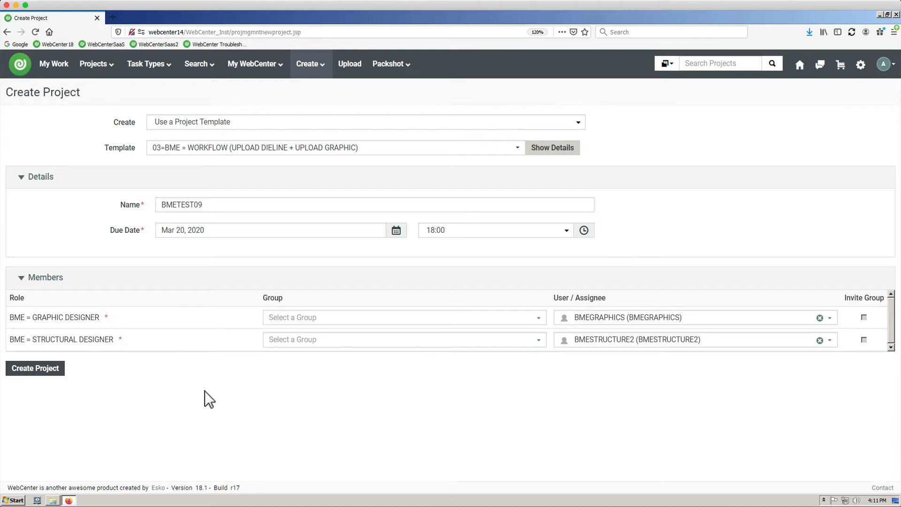
# Create project BMETEST09 with the entered details and role assignments, and open its task list to check the assignees.
pyautogui.click(48, 375)
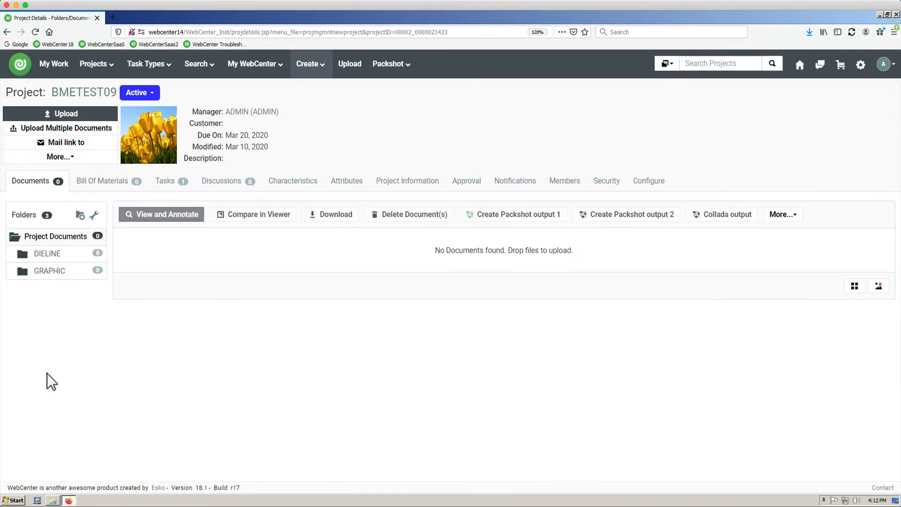
pyautogui.click(158, 183)
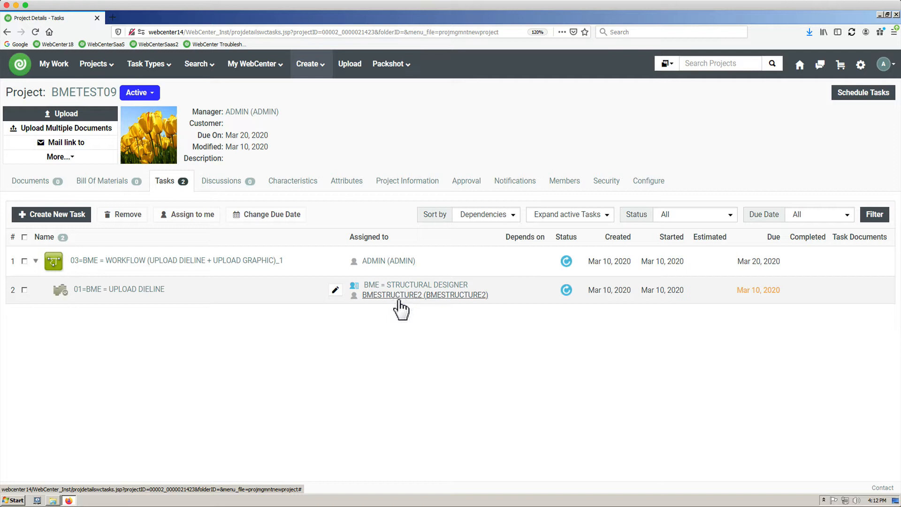
# Log out of the admin account and log in with the saved BMESTRUCTURE2 credentials.
pyautogui.click(886, 65)
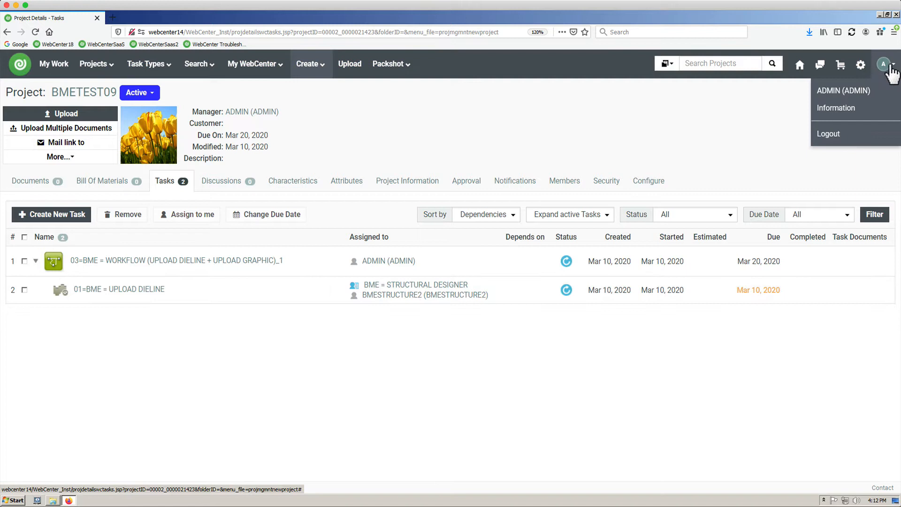
pyautogui.click(843, 135)
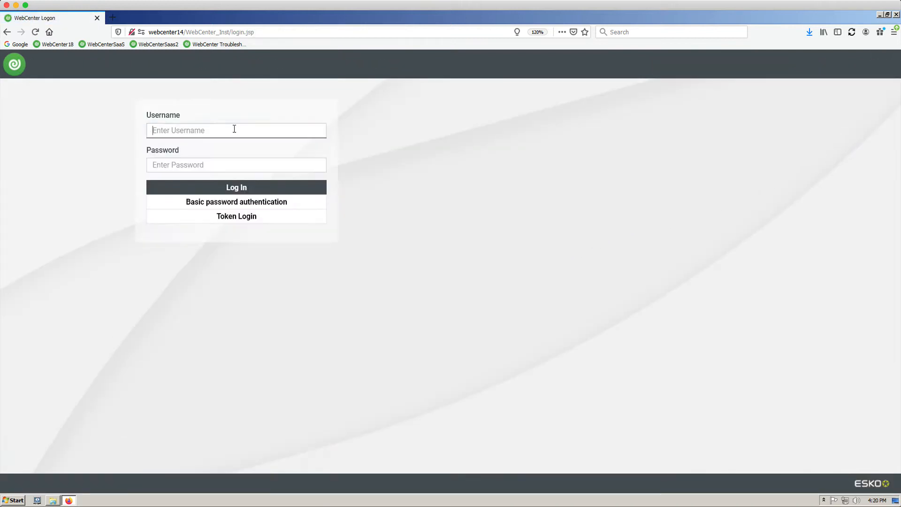
pyautogui.click(234, 128)
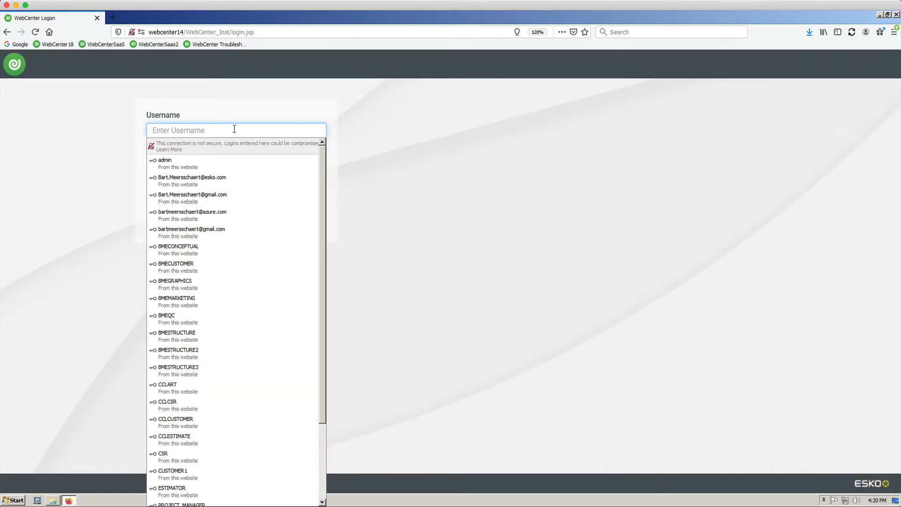
pyautogui.click(198, 350)
pyautogui.click(204, 188)
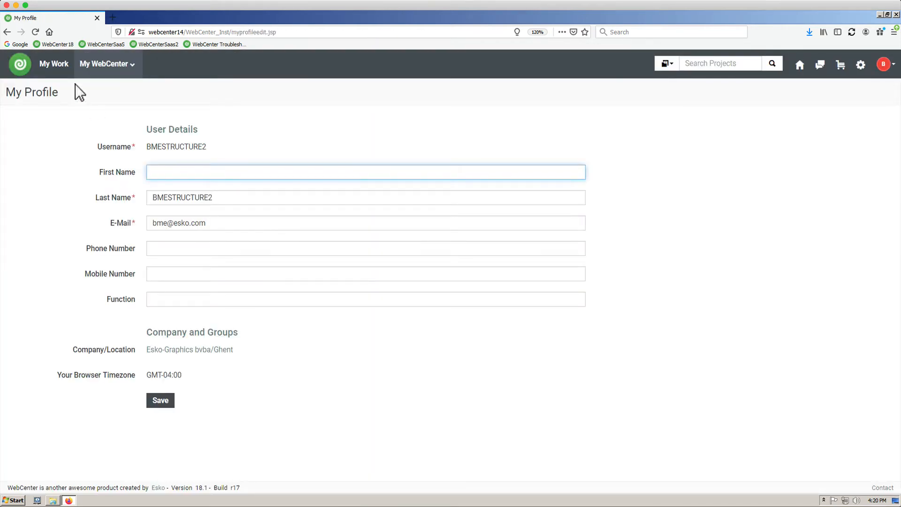
# Upload DESIGN1.ARD from the Documents library to the assigned 01=BME = UPLOAD DIELINE task of BMETEST09 and complete the task.
pyautogui.click(56, 66)
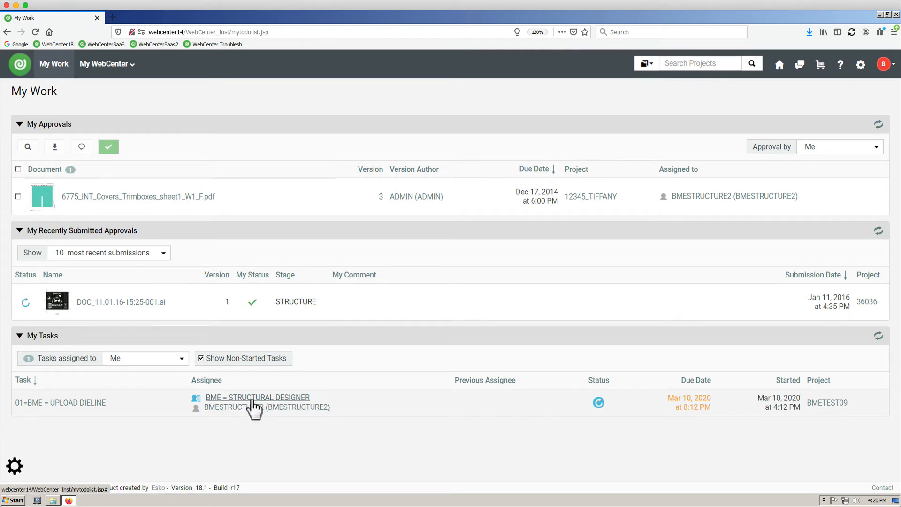
pyautogui.click(78, 403)
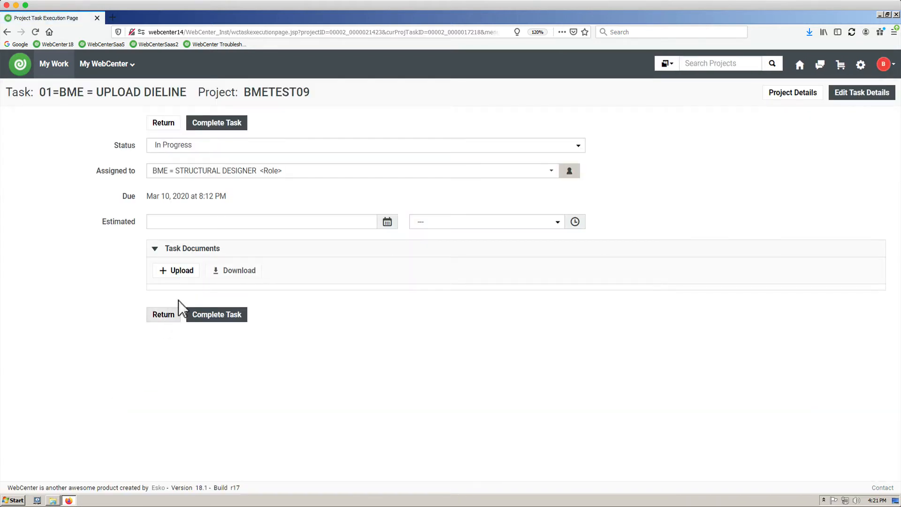
pyautogui.click(181, 272)
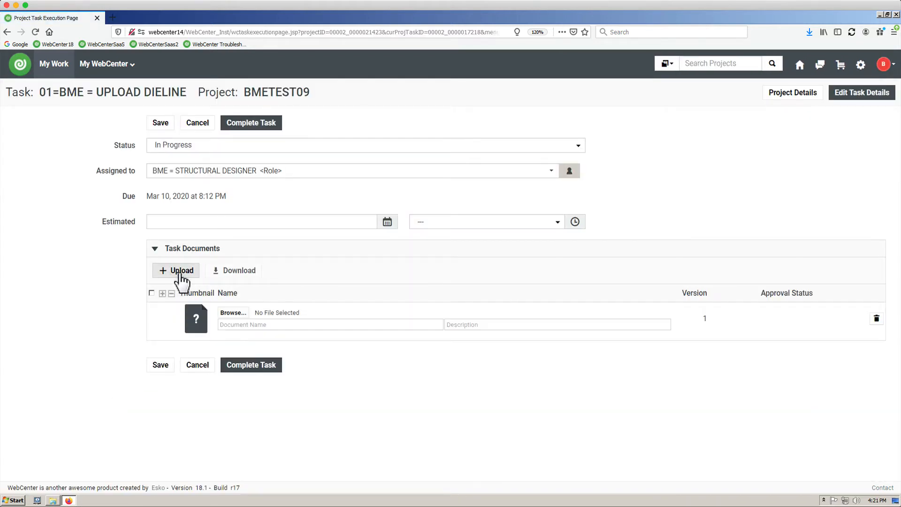
pyautogui.click(233, 312)
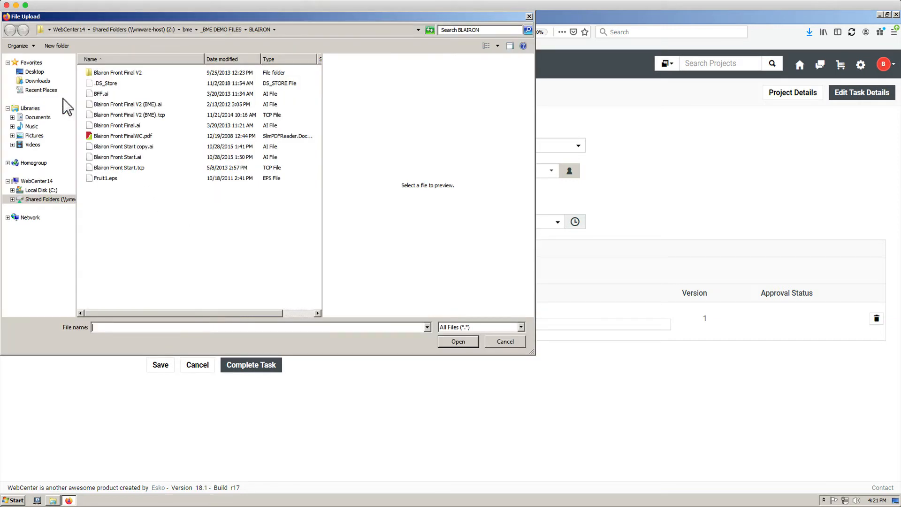
pyautogui.click(38, 117)
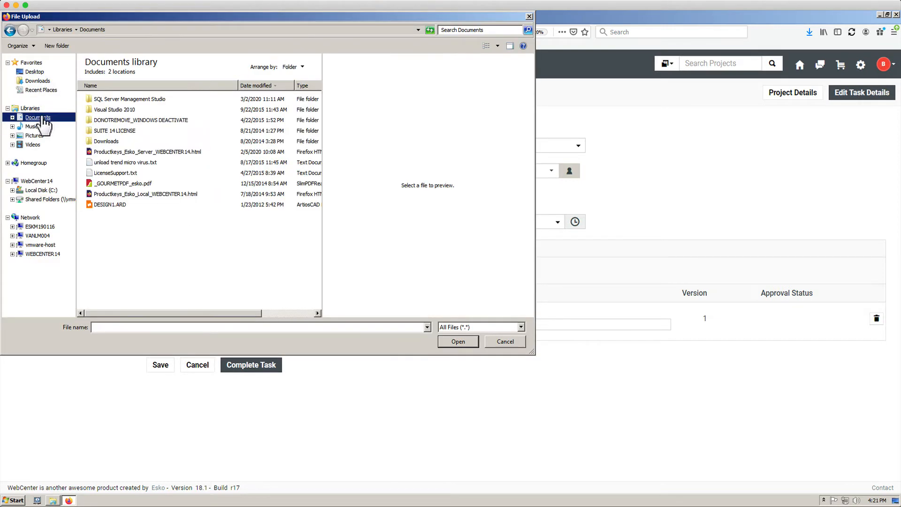
pyautogui.click(107, 207)
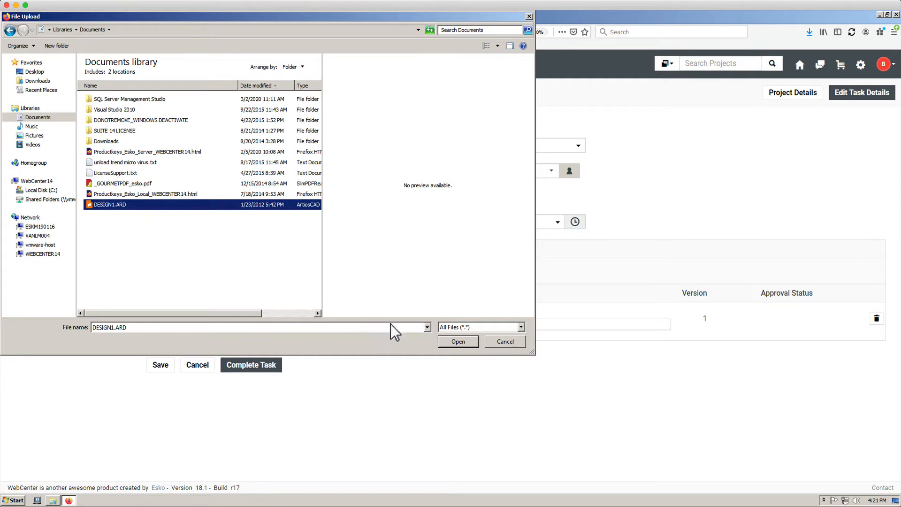
pyautogui.click(458, 343)
pyautogui.click(279, 371)
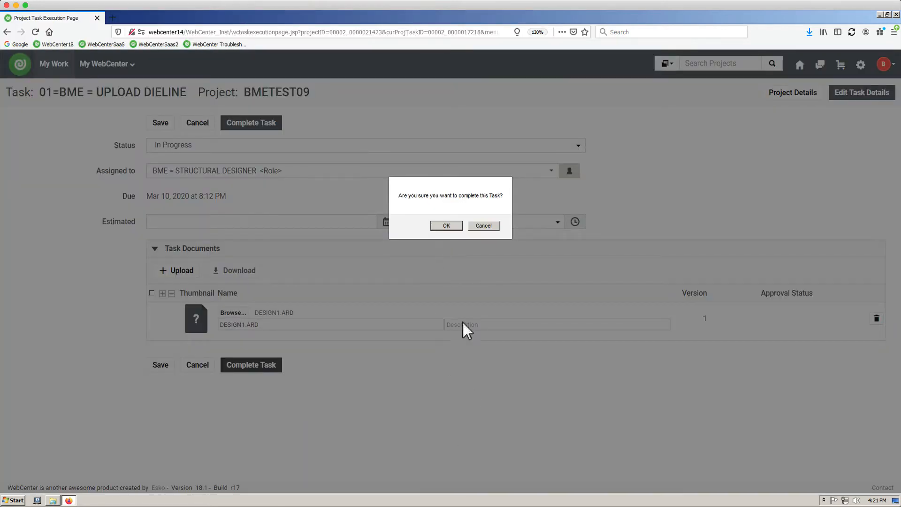
pyautogui.click(446, 225)
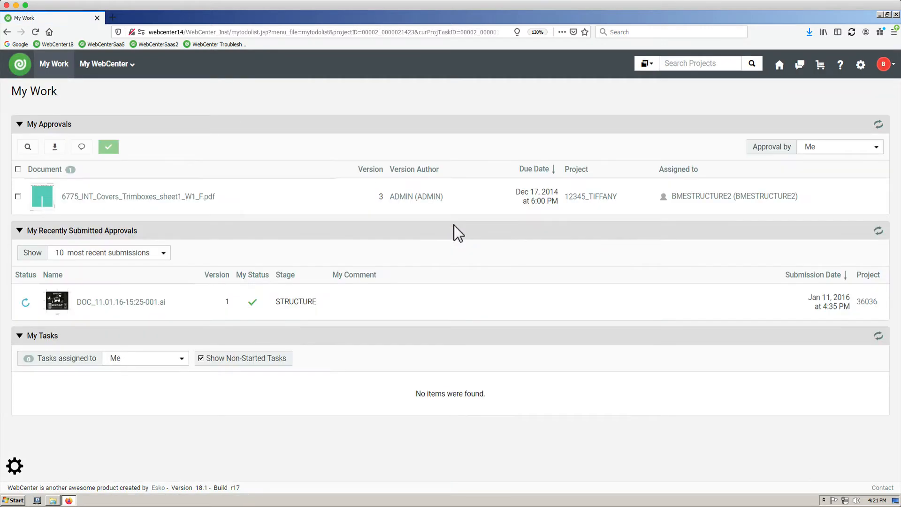
# Log out of the structural designer account and log back in with the saved admin credentials.
pyautogui.click(883, 64)
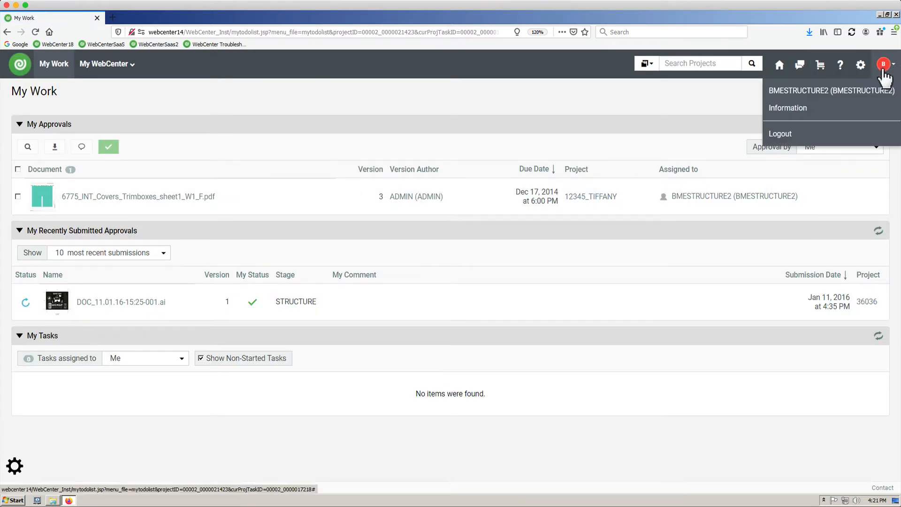
pyautogui.click(833, 140)
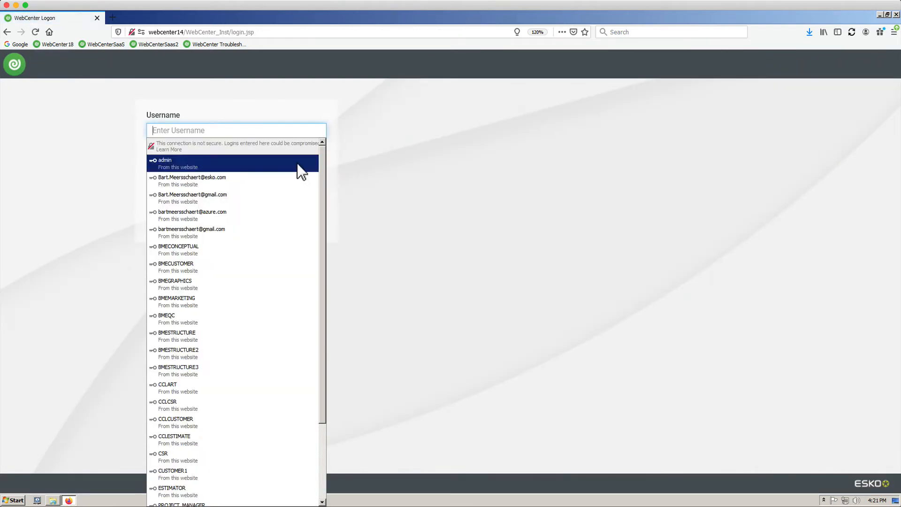
pyautogui.click(297, 162)
pyautogui.click(262, 187)
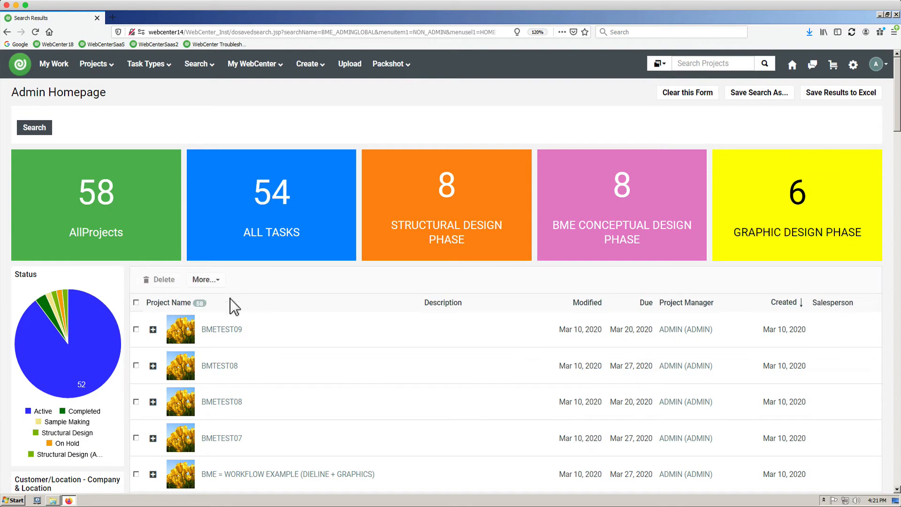
# Approve DESIGN1.ARD in BMETEST09's DIELINE folder without a condition, and review the project's task list.
pyautogui.click(216, 330)
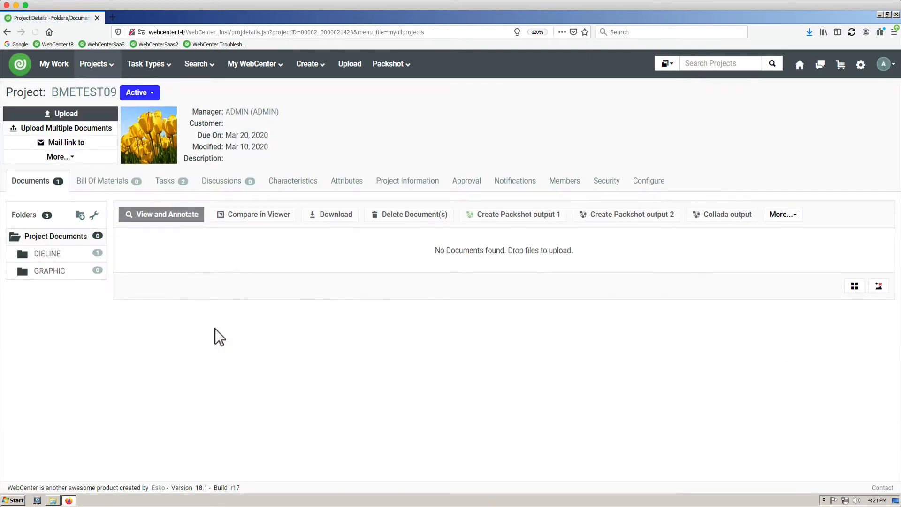
pyautogui.click(41, 257)
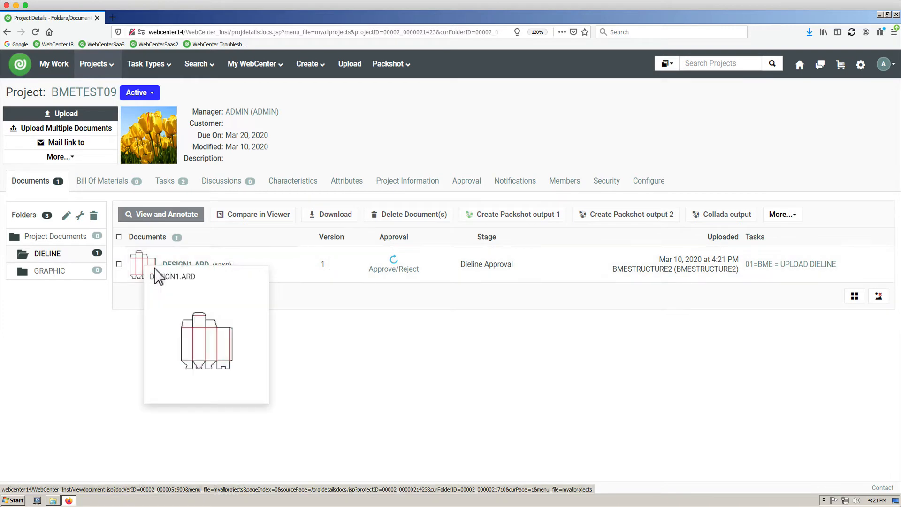
pyautogui.click(379, 270)
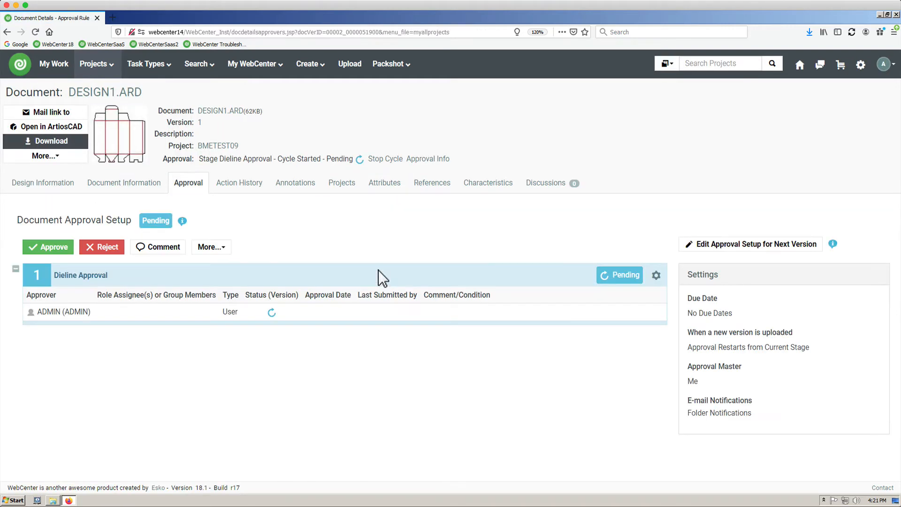
pyautogui.click(47, 246)
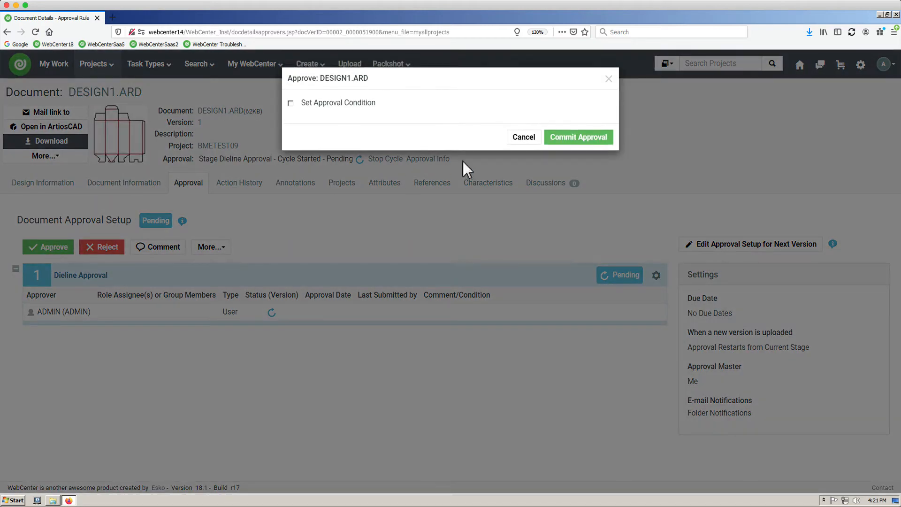
pyautogui.click(557, 137)
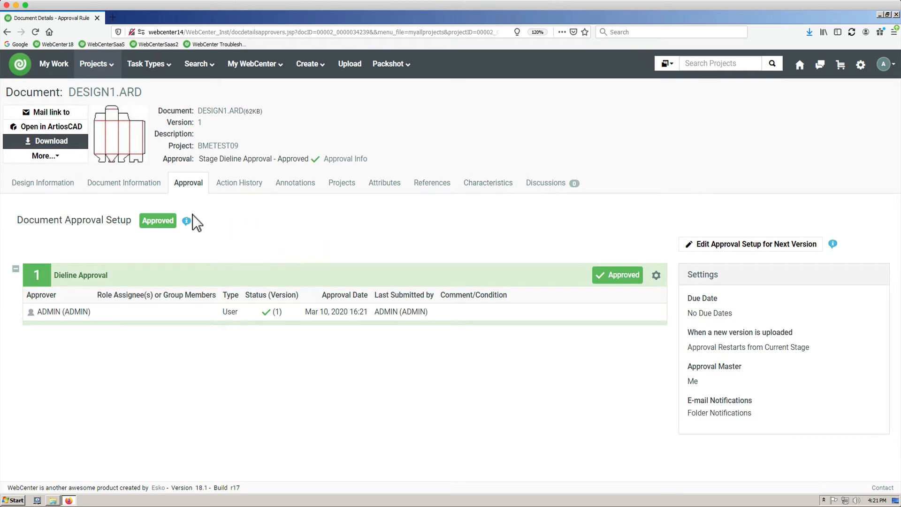
pyautogui.click(231, 147)
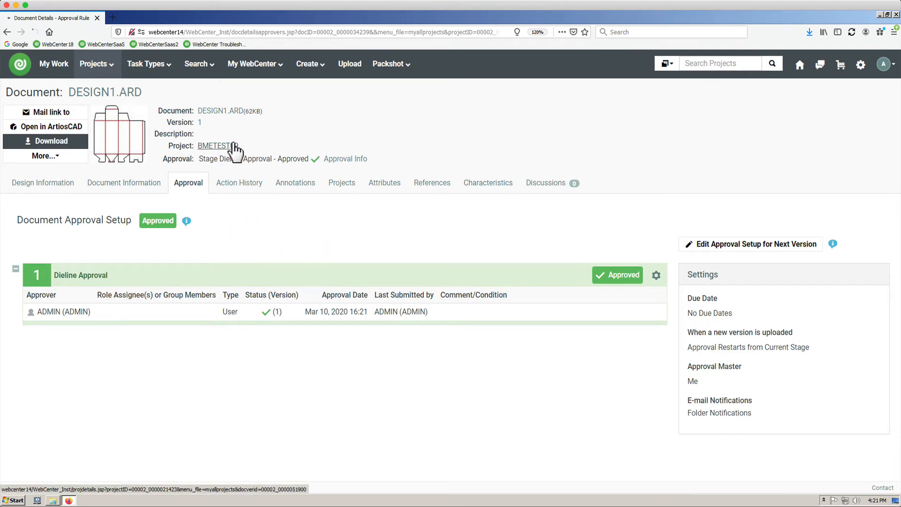
pyautogui.click(165, 184)
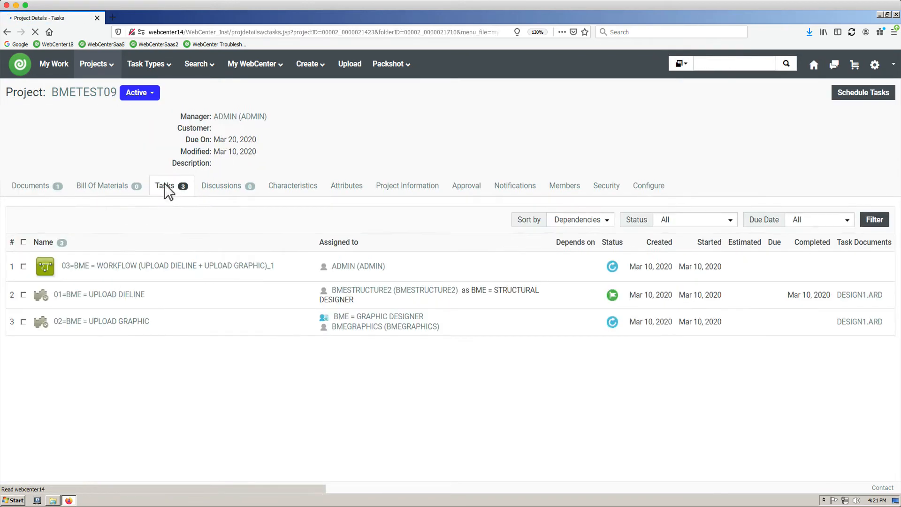
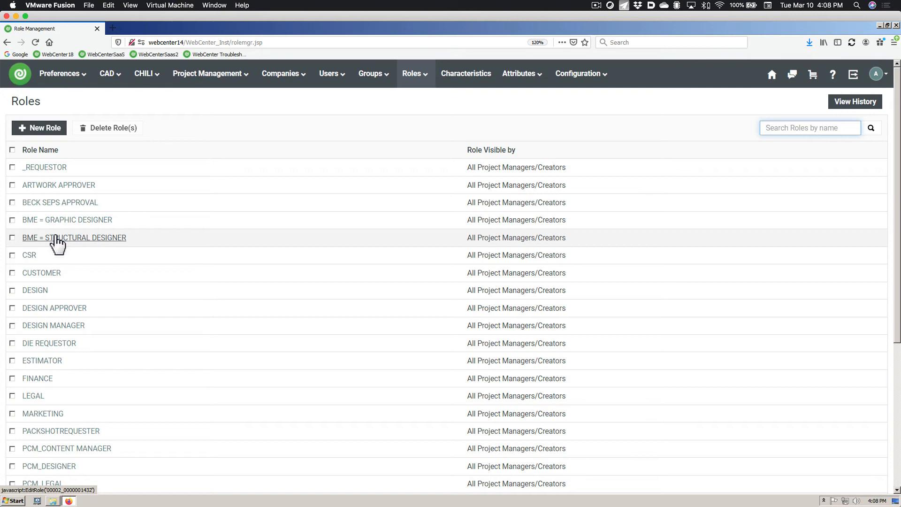
# Leave the role administration and open the workflow diagram of task type 03=BME = WORKFLOW (UPLOAD DIELINE + UPLOAD GRAPHIC).
pyautogui.click(200, 76)
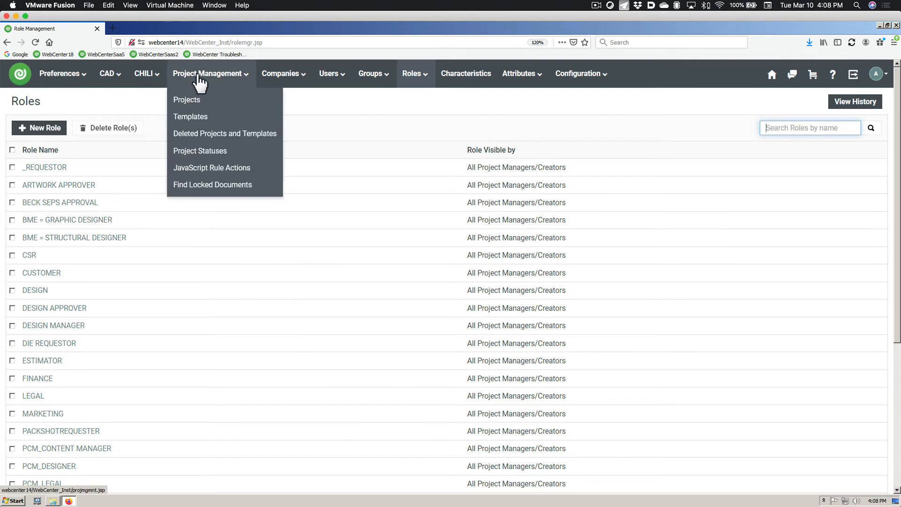
pyautogui.click(853, 75)
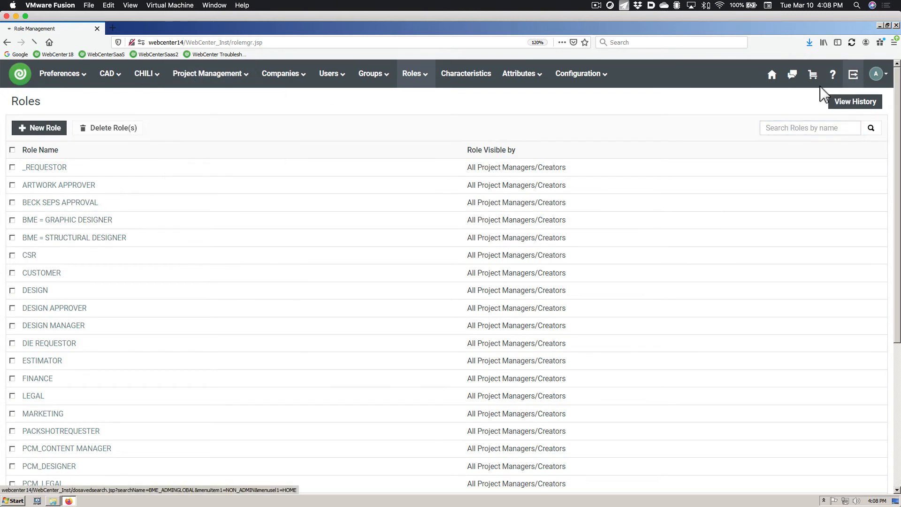
pyautogui.moveTo(155, 80)
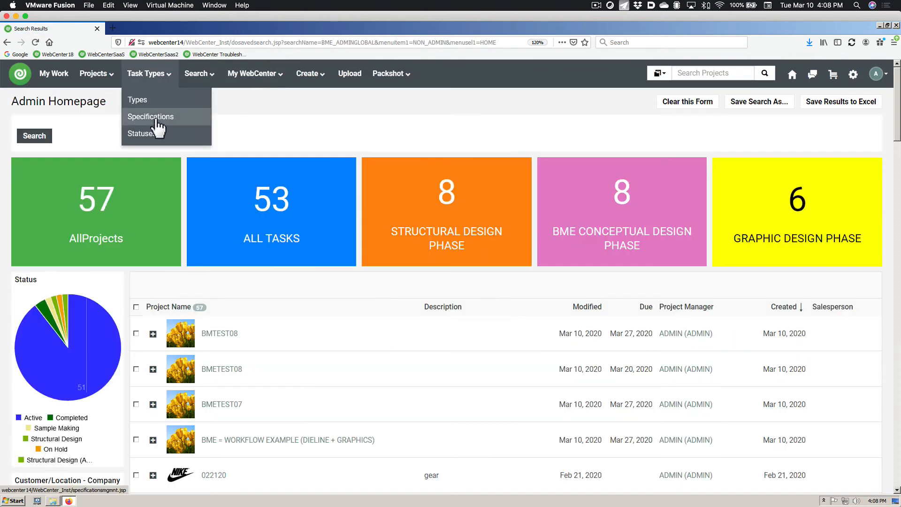
pyautogui.click(153, 100)
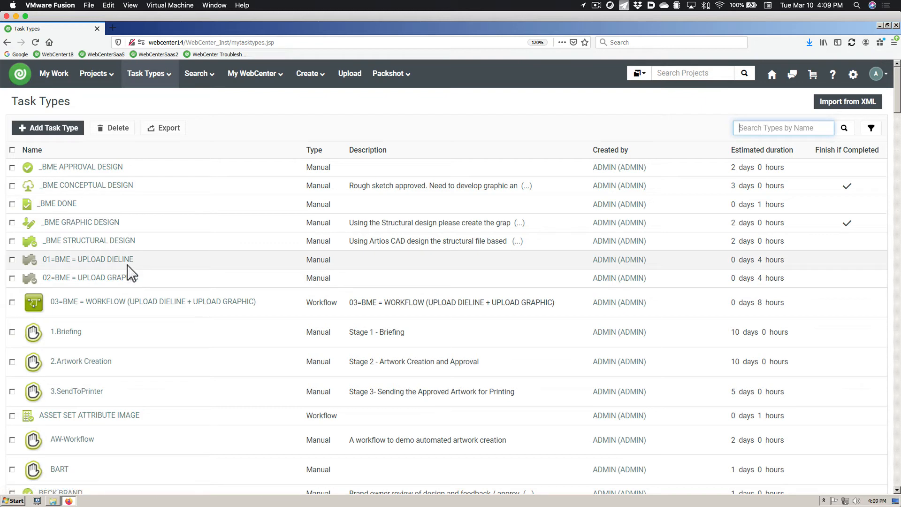
pyautogui.click(127, 309)
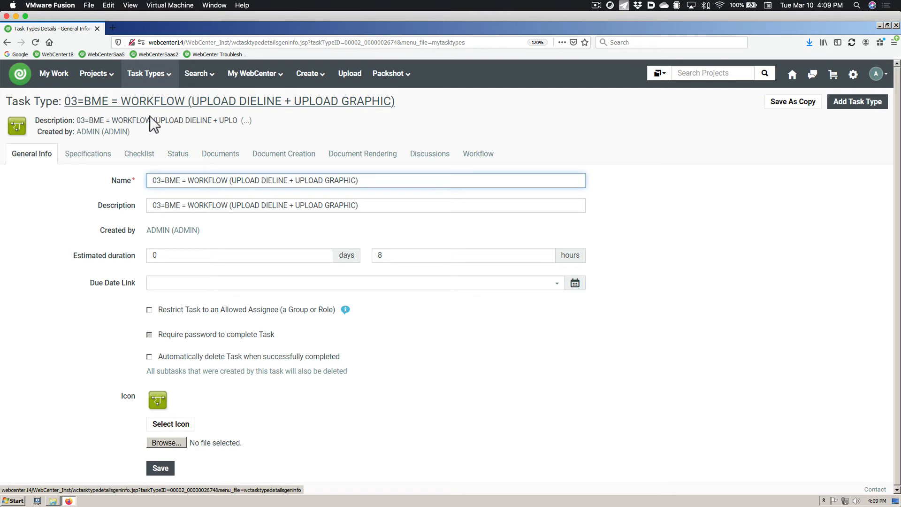
pyautogui.click(486, 153)
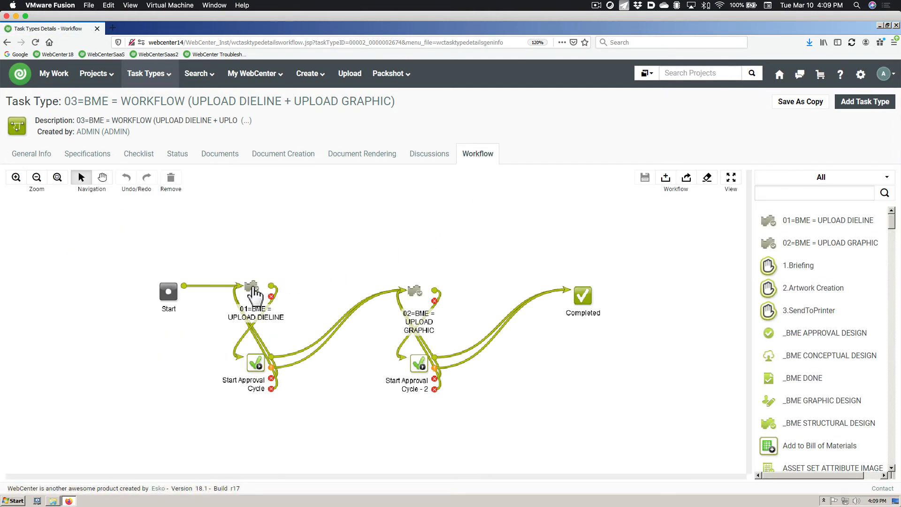
# Examine the assignee parameters of the workflow's 01=BME = UPLOAD DIELINE node and its Assign To options, keeping One of Role.
pyautogui.click(253, 288)
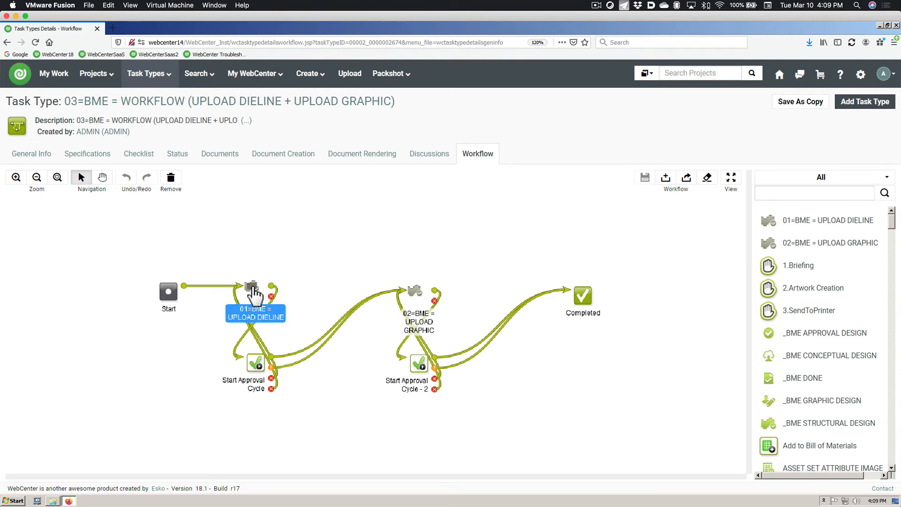
pyautogui.doubleClick(252, 289)
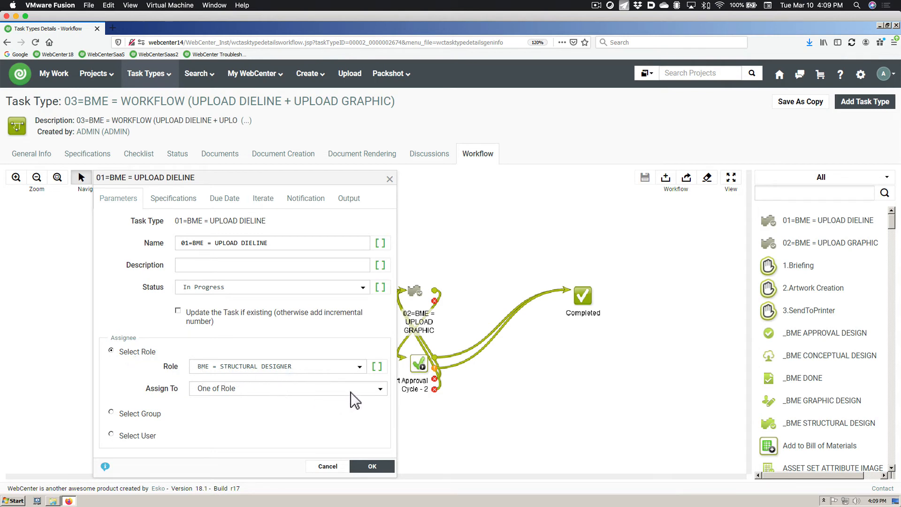
pyautogui.click(378, 389)
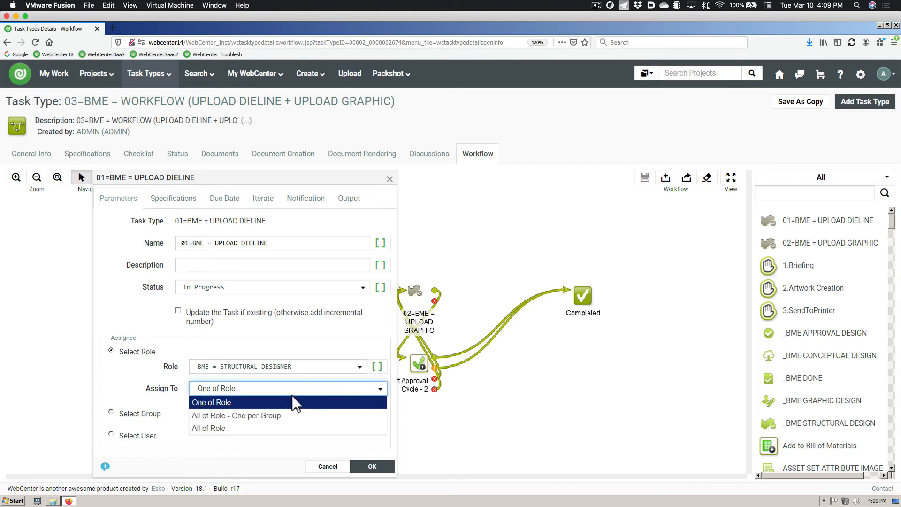
pyautogui.click(238, 402)
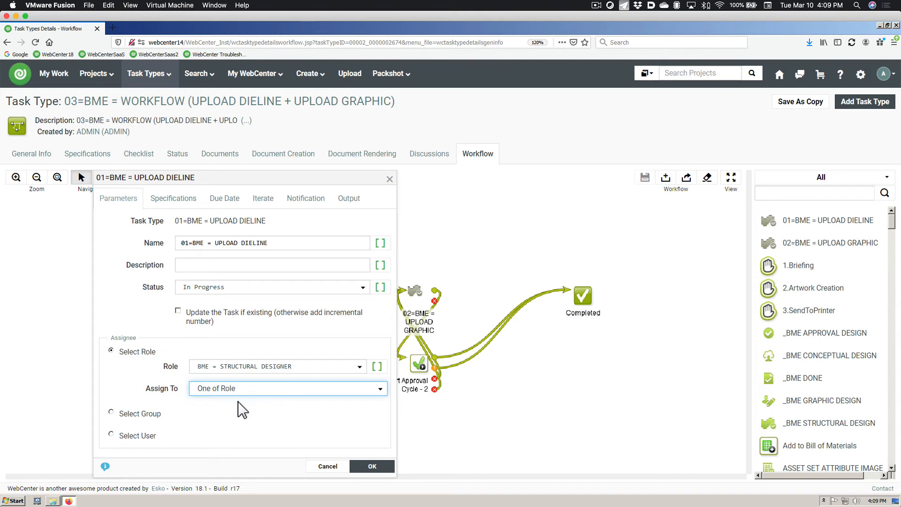
# Close the dieline node's settings unchanged and examine the role assignee parameters of the workflow's 02=BME = UPLOAD GRAPHIC node.
pyautogui.click(324, 466)
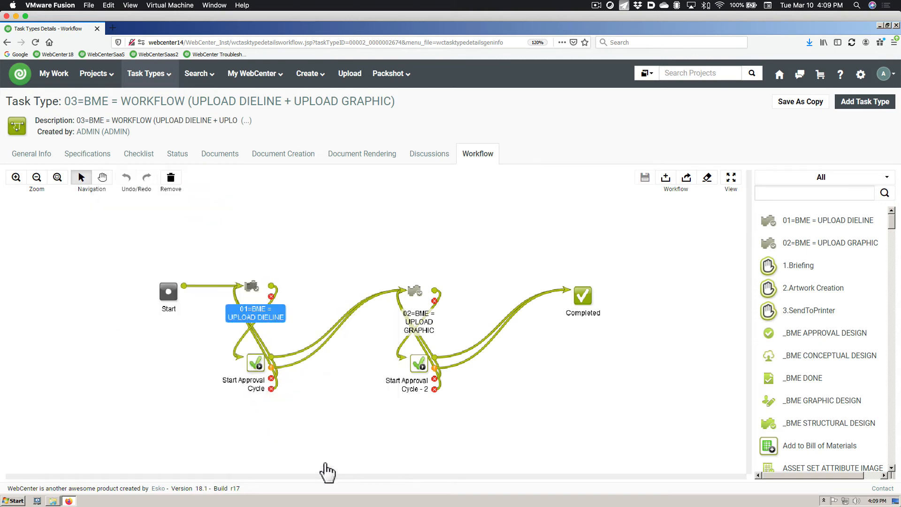
pyautogui.doubleClick(412, 292)
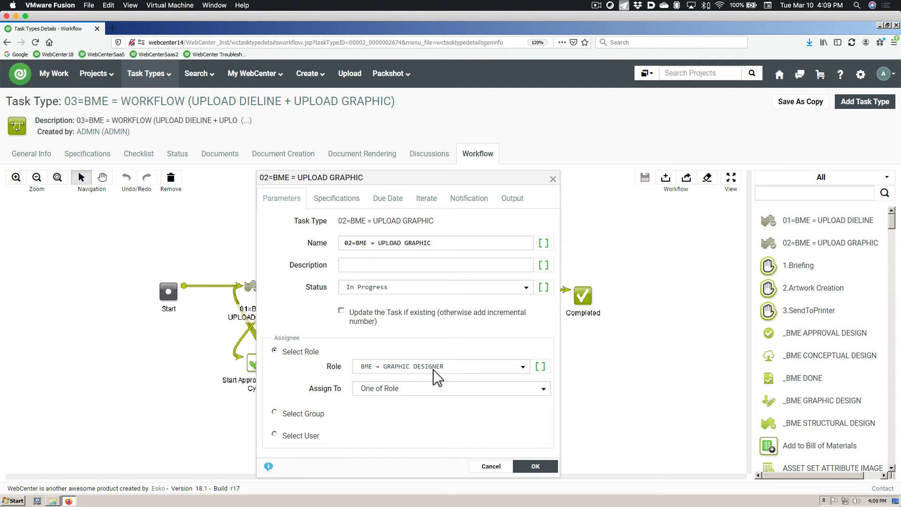
pyautogui.click(496, 466)
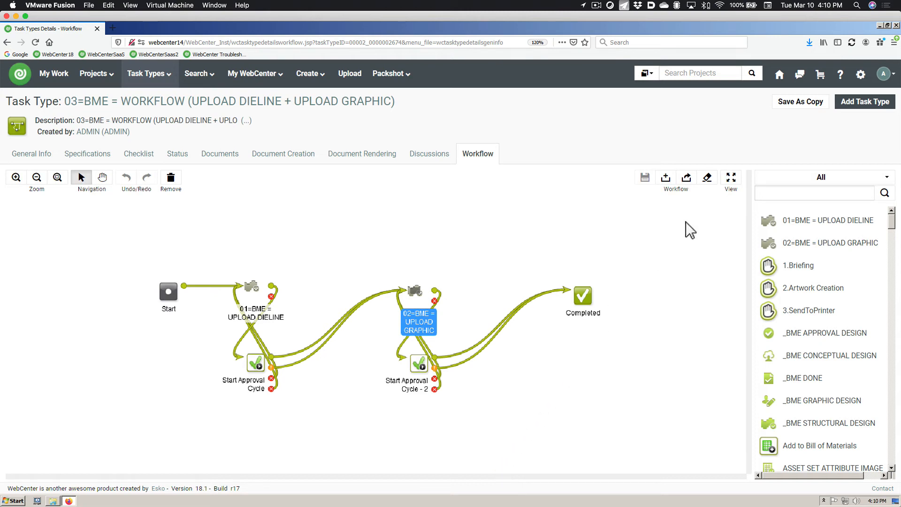
# Open the project creation configuration of template 03=BME = WORKFLOW (UPLOAD DIELINE + UPLOAD GRAPHIC) in the administration area.
pyautogui.click(858, 75)
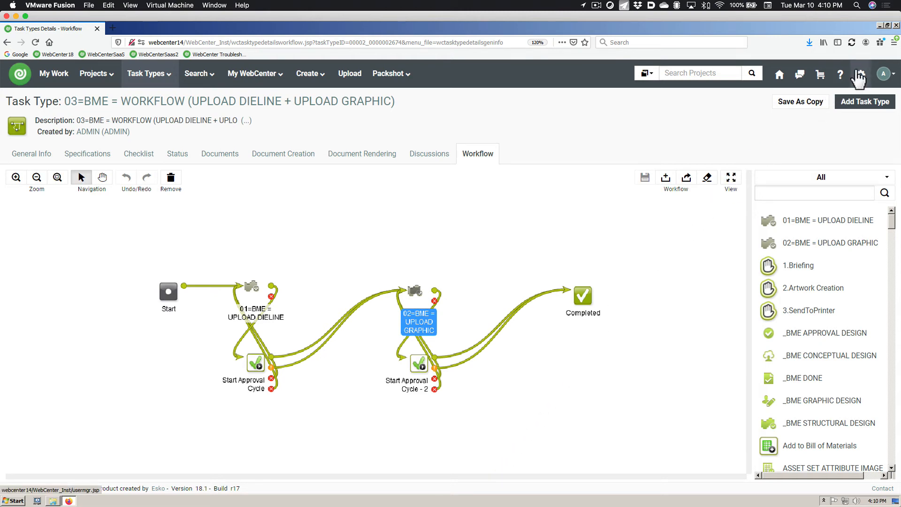
pyautogui.moveTo(202, 76)
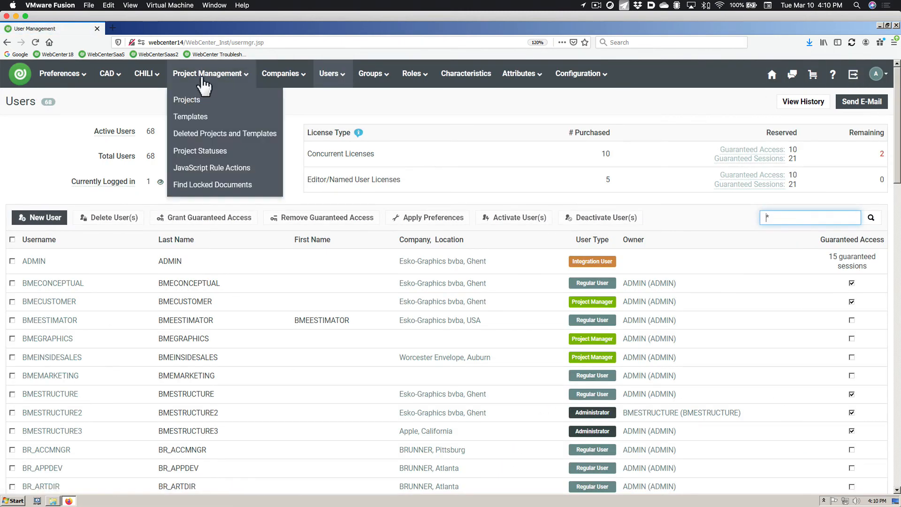
pyautogui.click(203, 117)
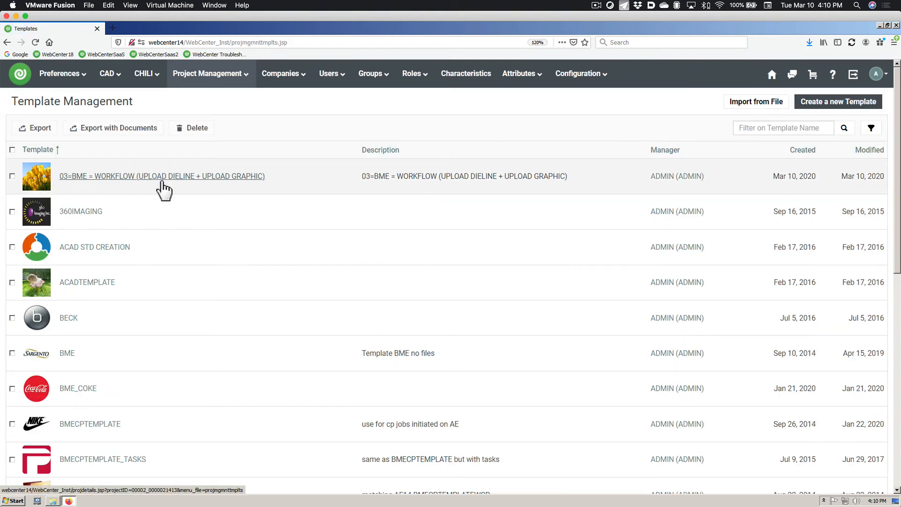
pyautogui.click(160, 177)
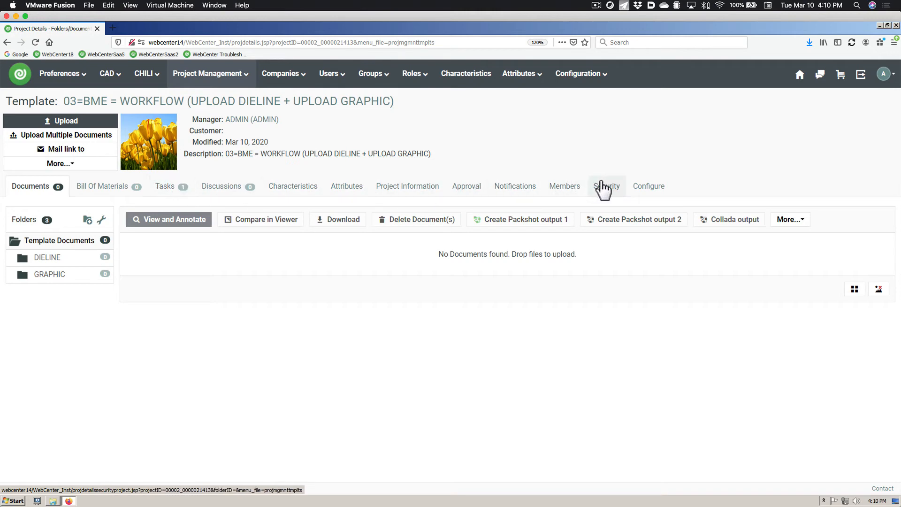
pyautogui.click(646, 190)
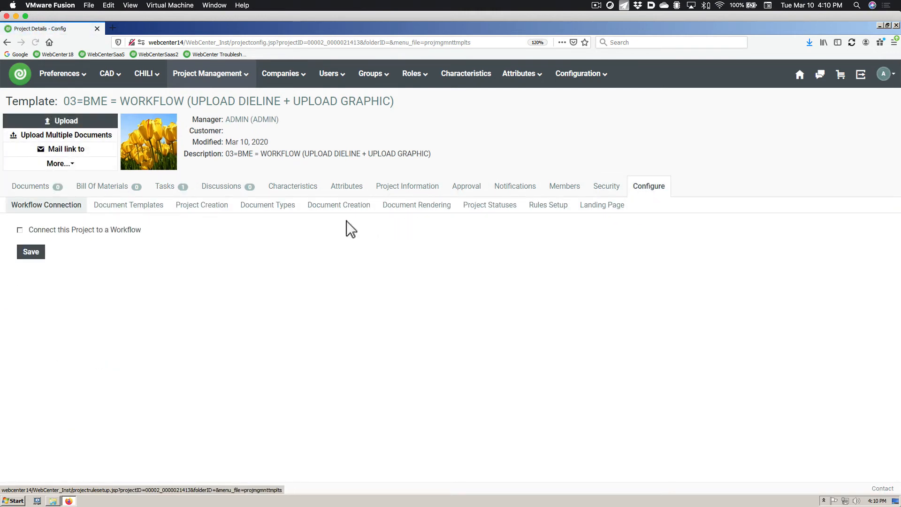
pyautogui.click(221, 208)
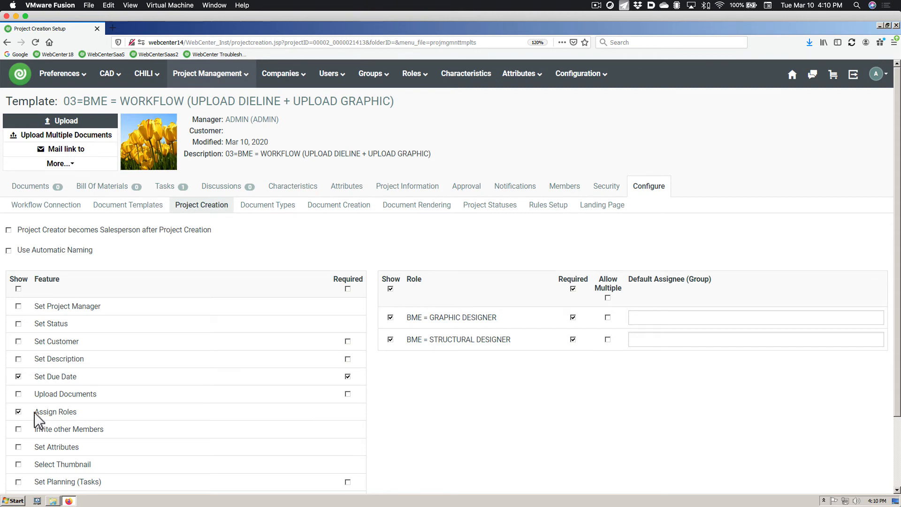
# Switch the template's Assign Roles feature off and back on to compare the role settings it controls.
pyautogui.moveTo(35, 415); pyautogui.dragTo(77, 416)
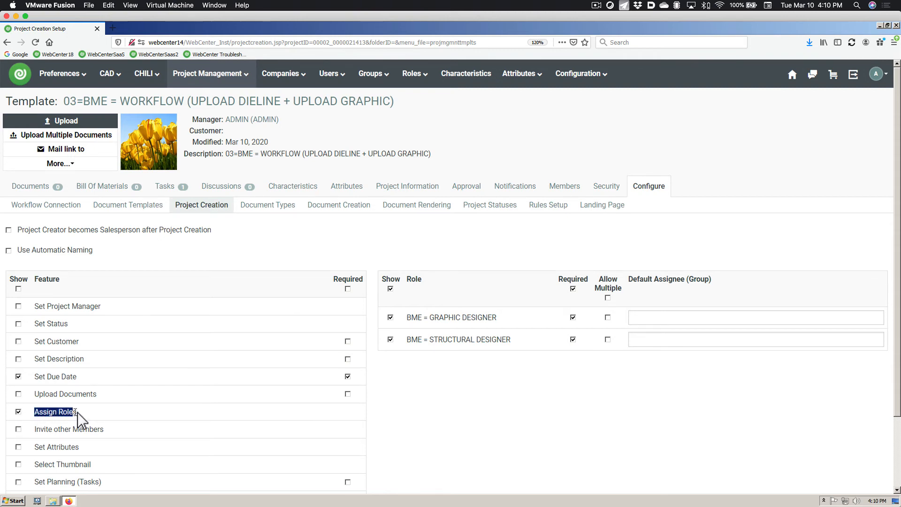
pyautogui.click(19, 412)
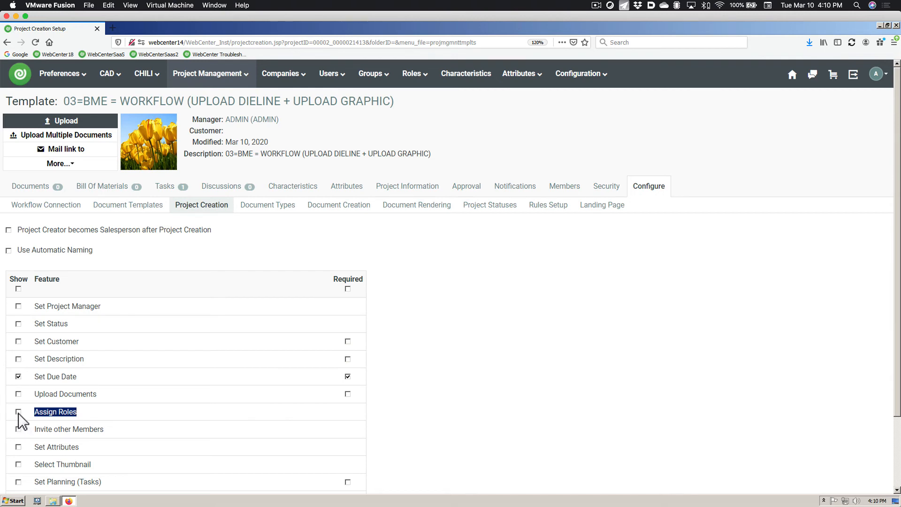
pyautogui.click(18, 413)
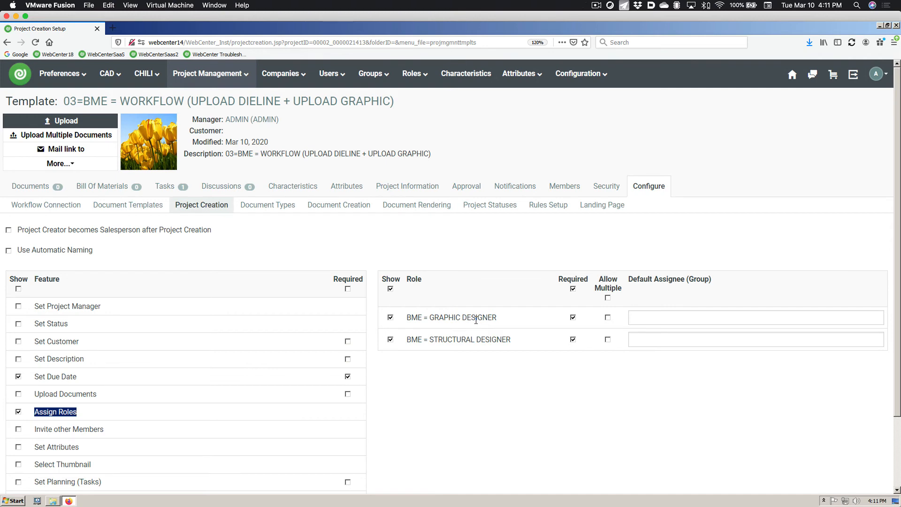
# Start a new project from the project template 03=BME = WORKFLOW (UPLOAD DIELINE + UPLOAD GRAPHIC).
pyautogui.moveTo(235, 86)
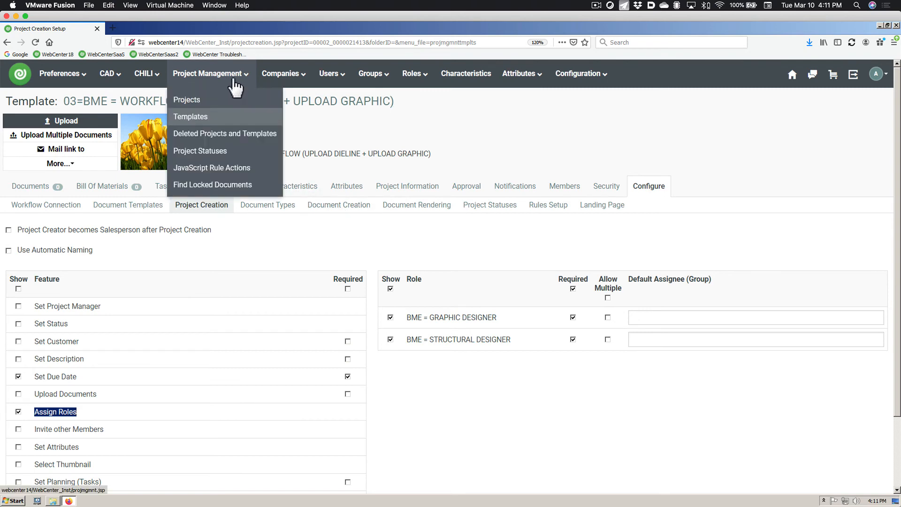
pyautogui.click(202, 101)
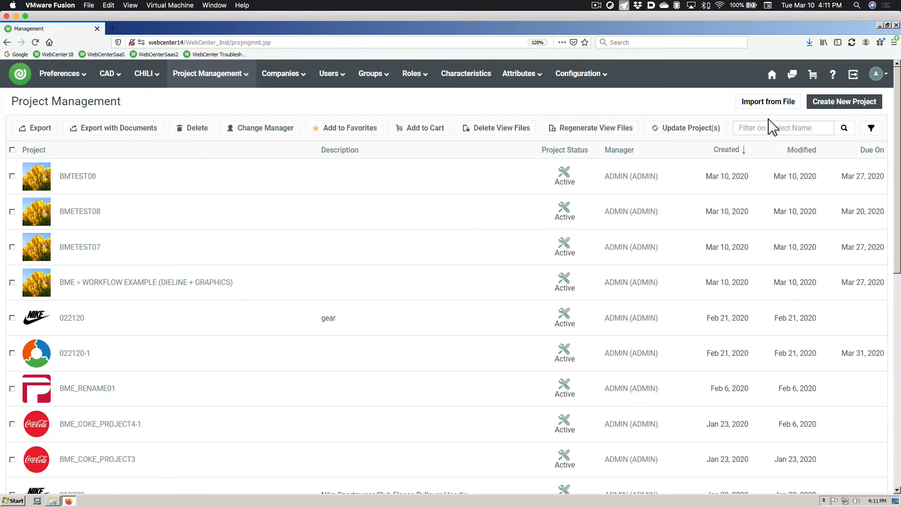
pyautogui.click(832, 102)
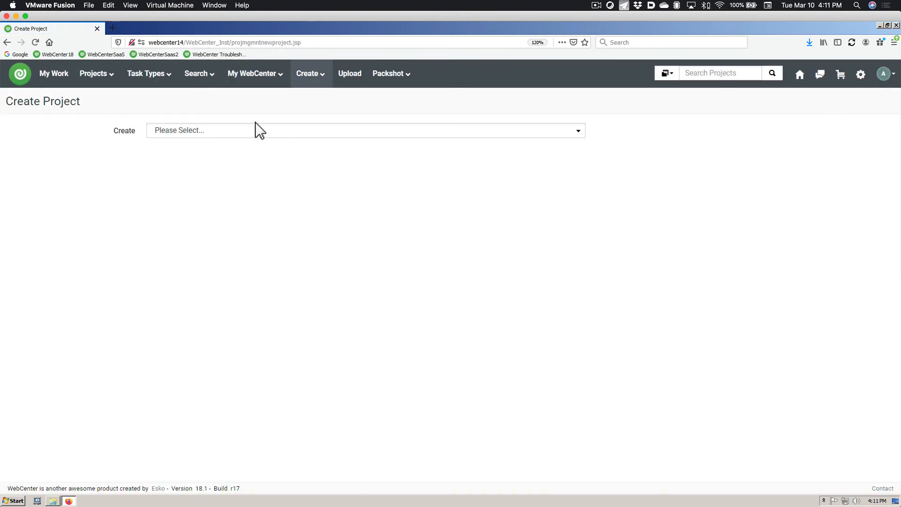
pyautogui.click(259, 130)
pyautogui.click(263, 156)
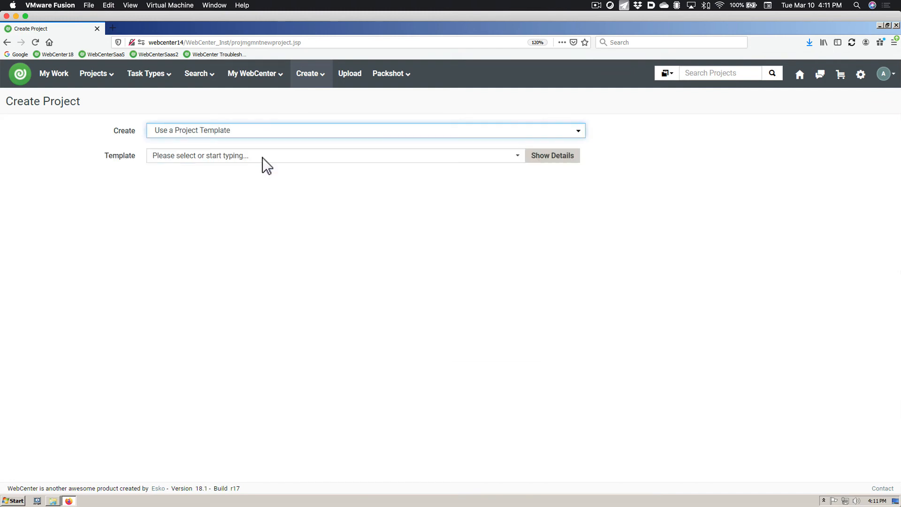
pyautogui.click(262, 157)
pyautogui.click(263, 172)
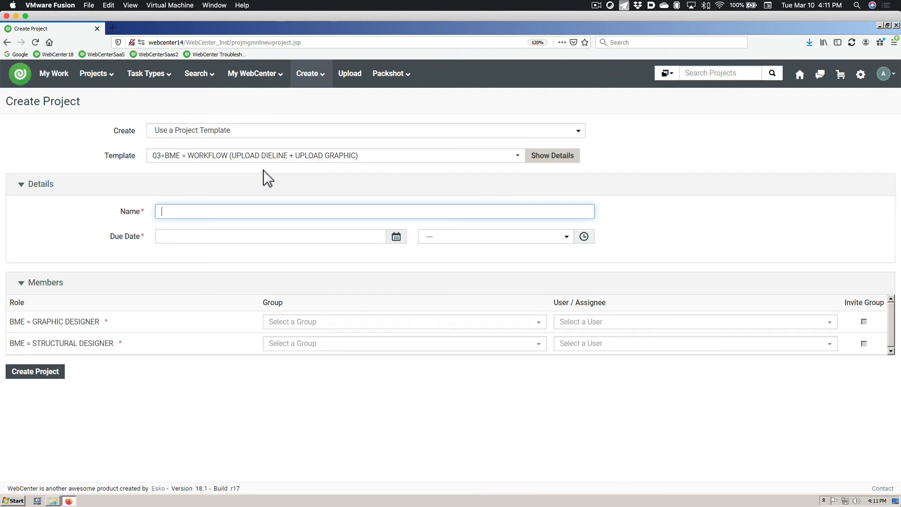
# Name the new project BMETEST09 and set its due date to Mar 20, 2020.
pyautogui.write('BMETE')
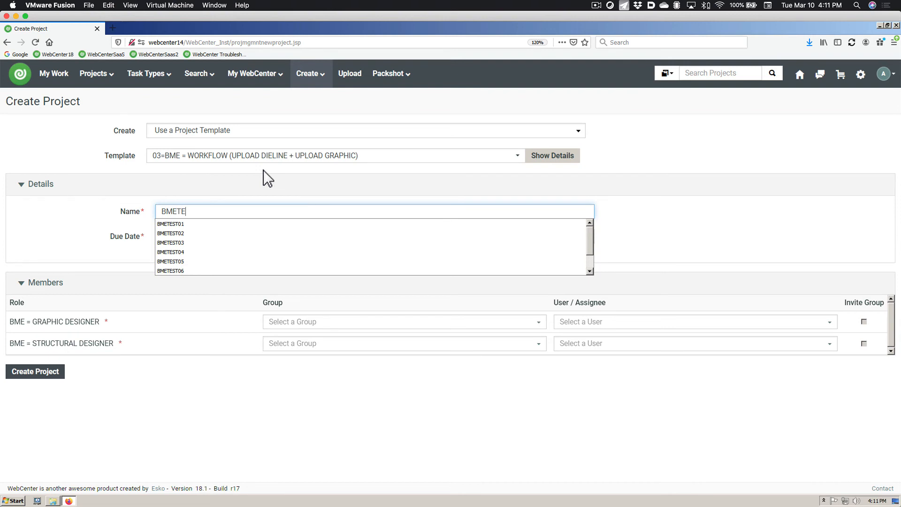
pyautogui.write('ST09')
pyautogui.press('Tab')
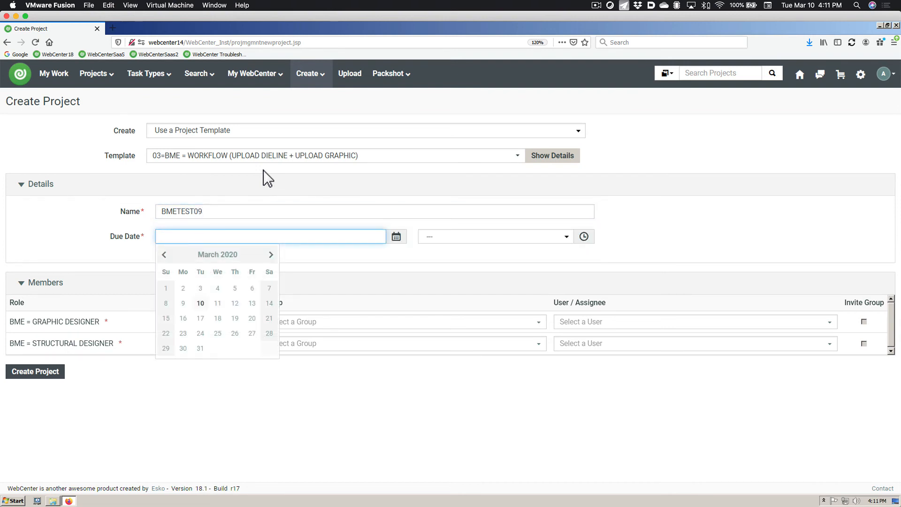
pyautogui.click(254, 319)
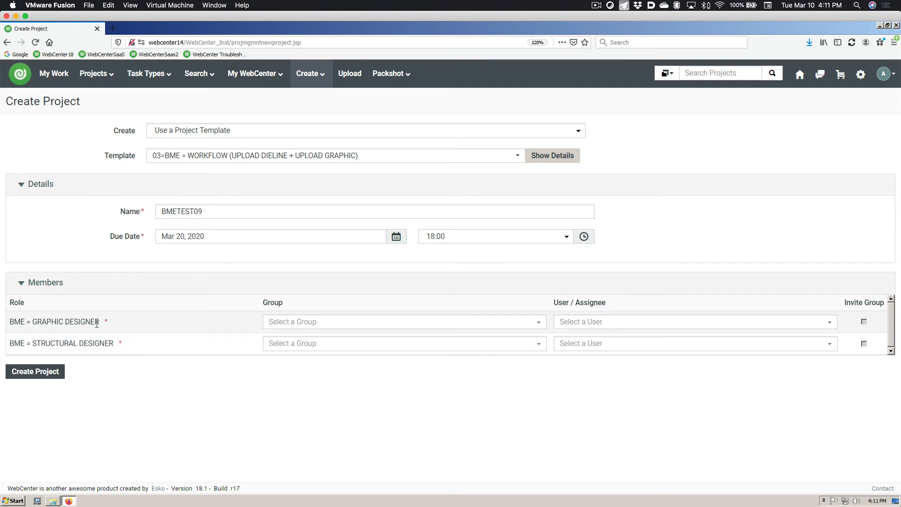
# Assign user BMEGRAPHICS to the BME = GRAPHIC DESIGNER role and BMESTRUCTURE2 to the BME = STRUCTURAL DESIGNER role.
pyautogui.click(21, 285)
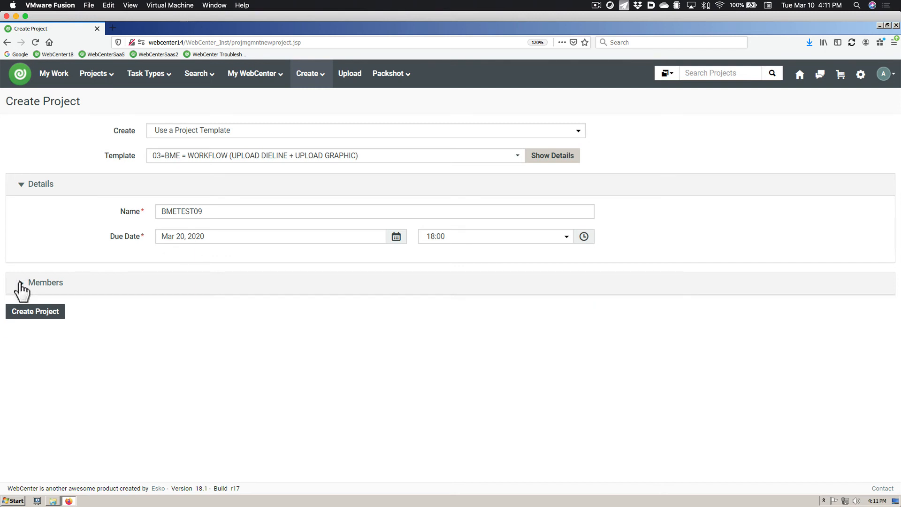
pyautogui.click(21, 284)
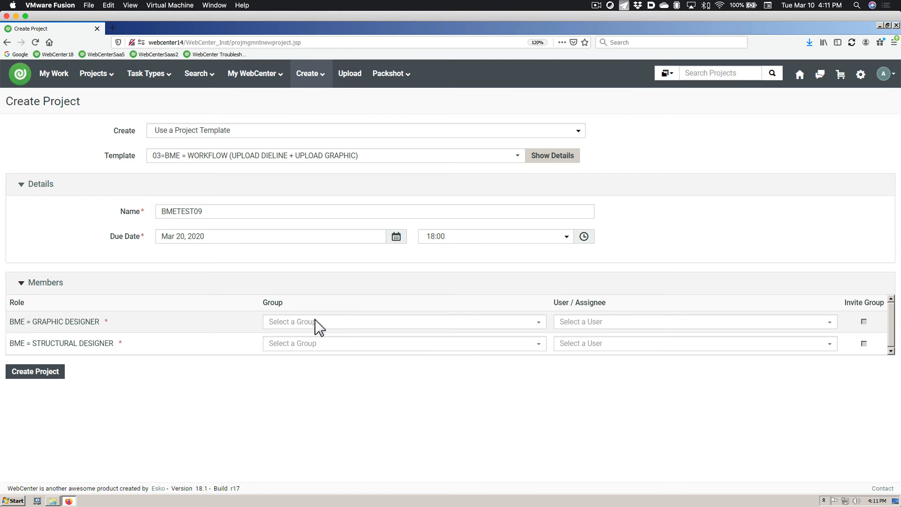
pyautogui.click(584, 323)
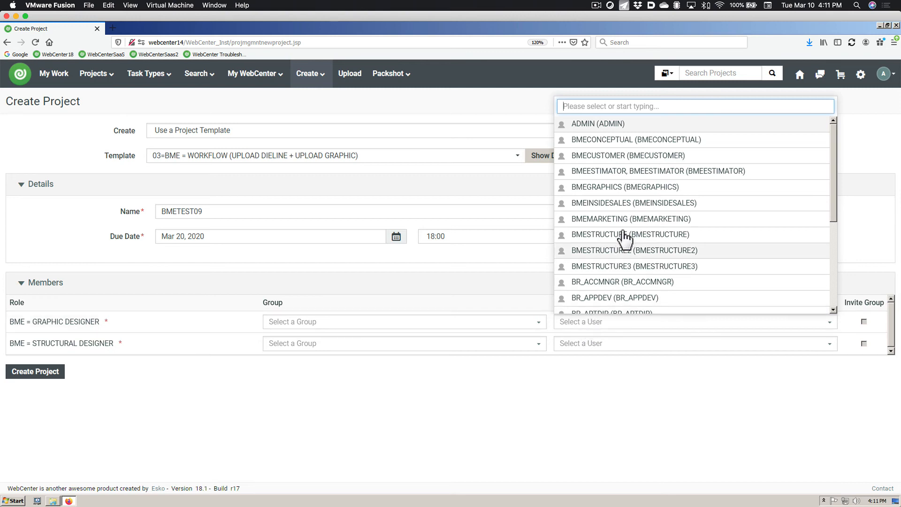
pyautogui.click(643, 191)
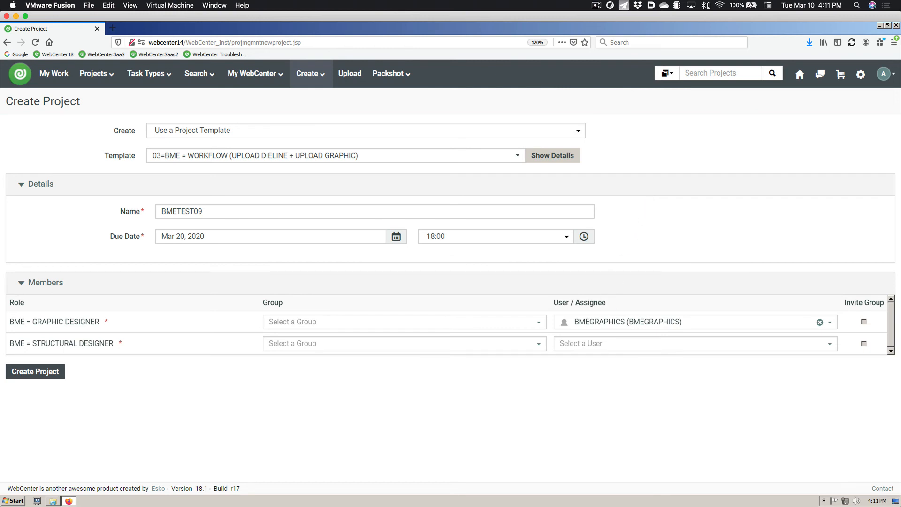
pyautogui.click(593, 343)
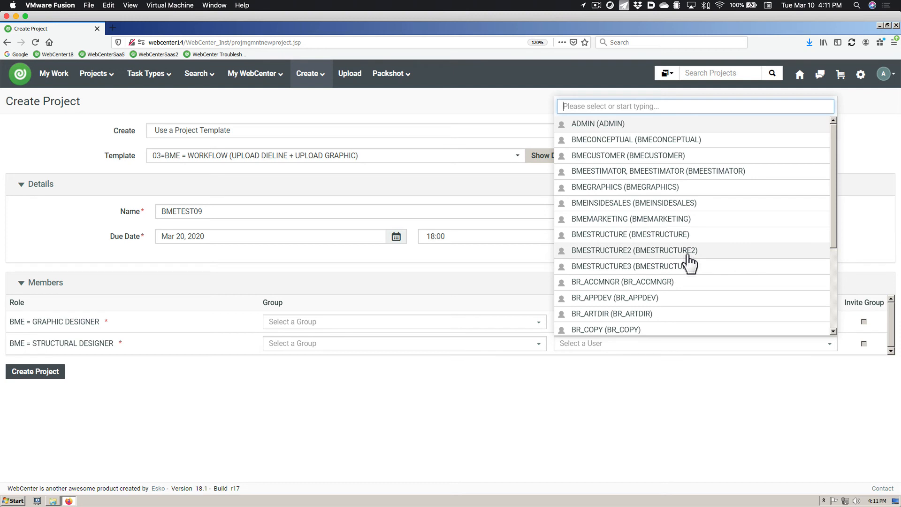
pyautogui.click(617, 253)
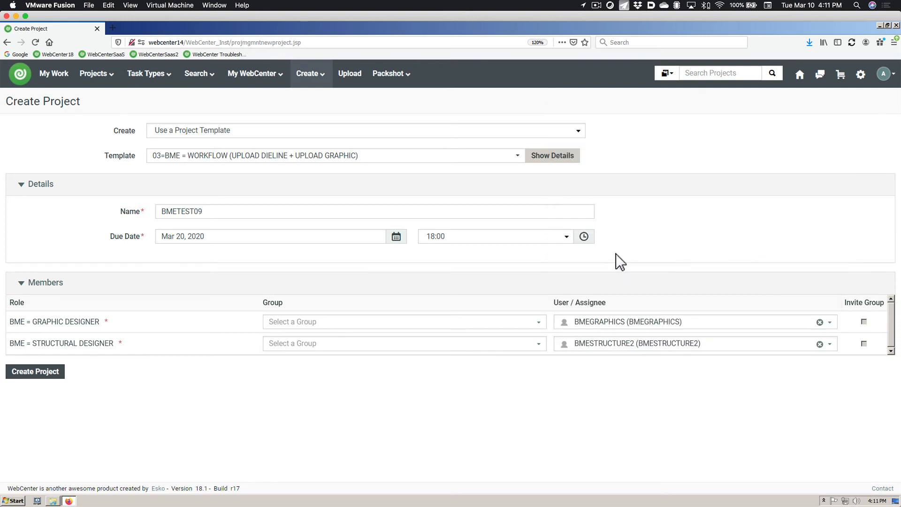
# Create the BMETEST09 project and review the assignees in its task list.
pyautogui.click(47, 376)
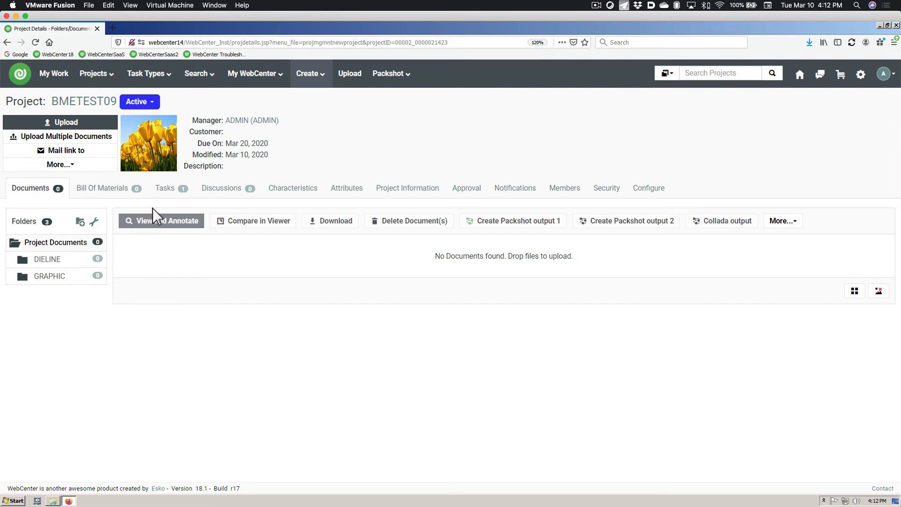
pyautogui.click(158, 192)
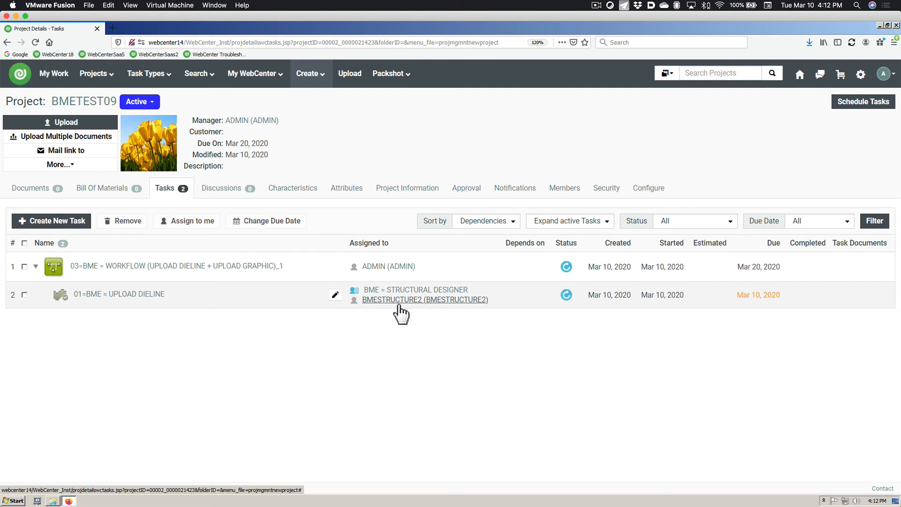
# Log out of the admin account and log in as BMESTRUCTURE2, entering the account password.
pyautogui.click(884, 74)
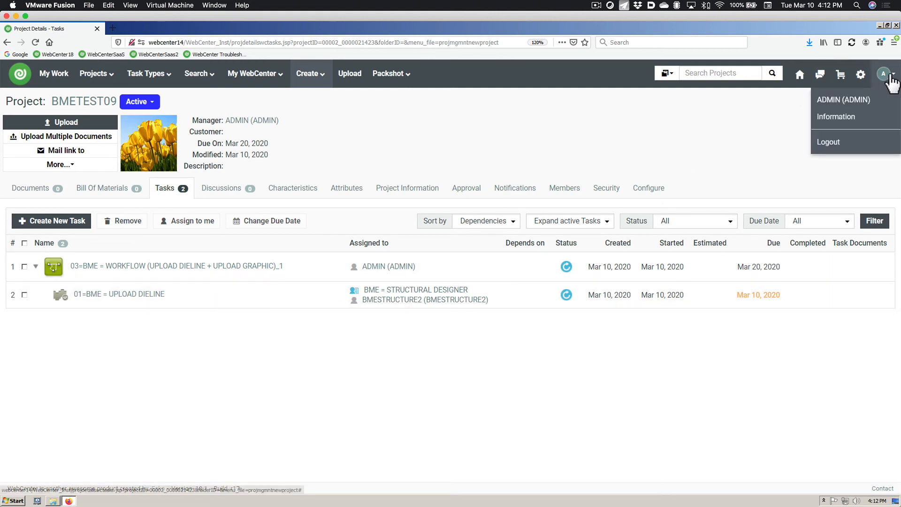
pyautogui.click(844, 143)
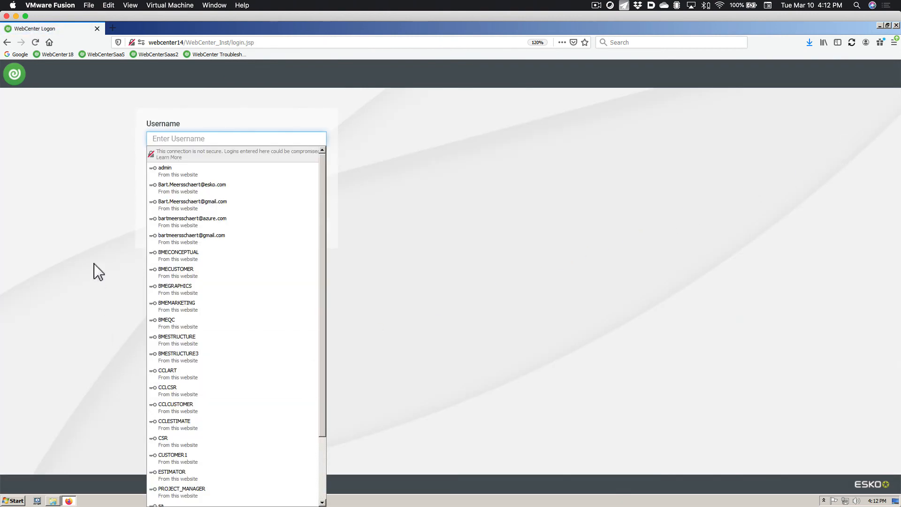
pyautogui.write('BMEST')
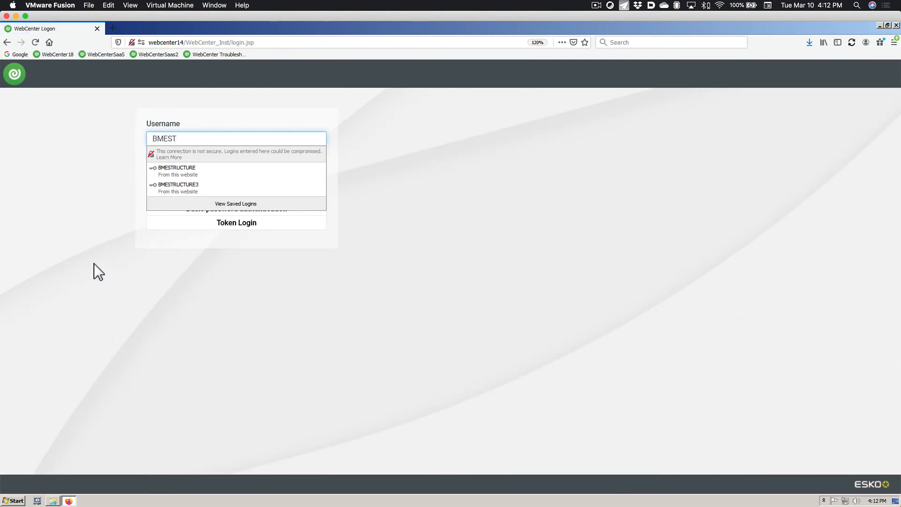
pyautogui.write('RUCTURE2')
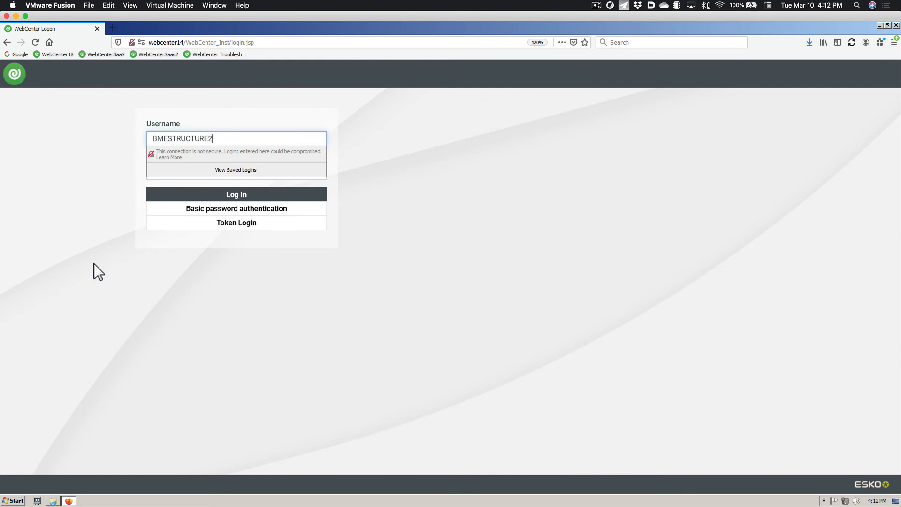
pyautogui.press('Return')
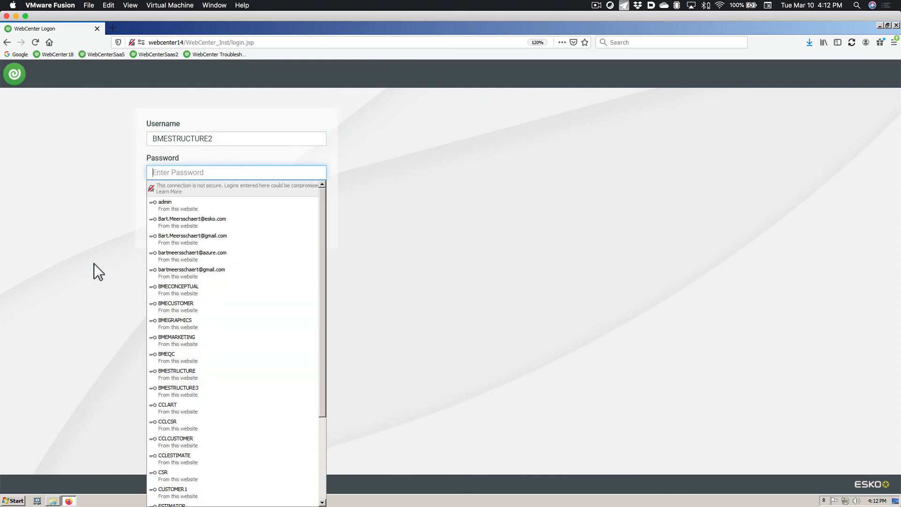
pyautogui.write('••••••••')
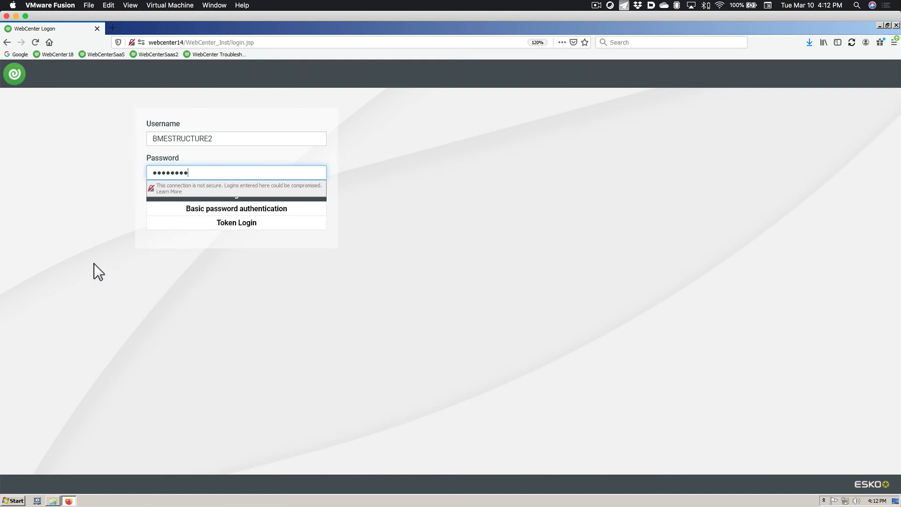
pyautogui.write('•••••')
pyautogui.press('Return')
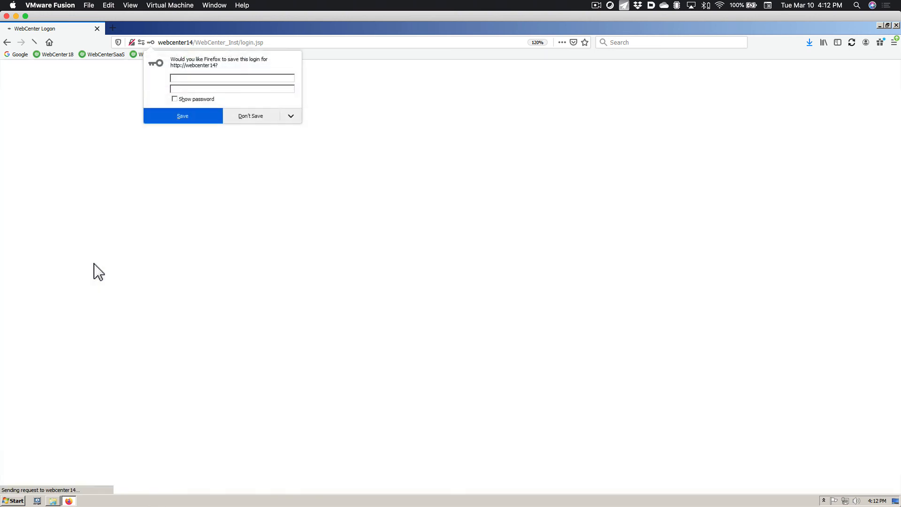
# Save the BMESTRUCTURE2 login in the browser and show that user's My Work overview.
pyautogui.click(190, 116)
pyautogui.click(73, 80)
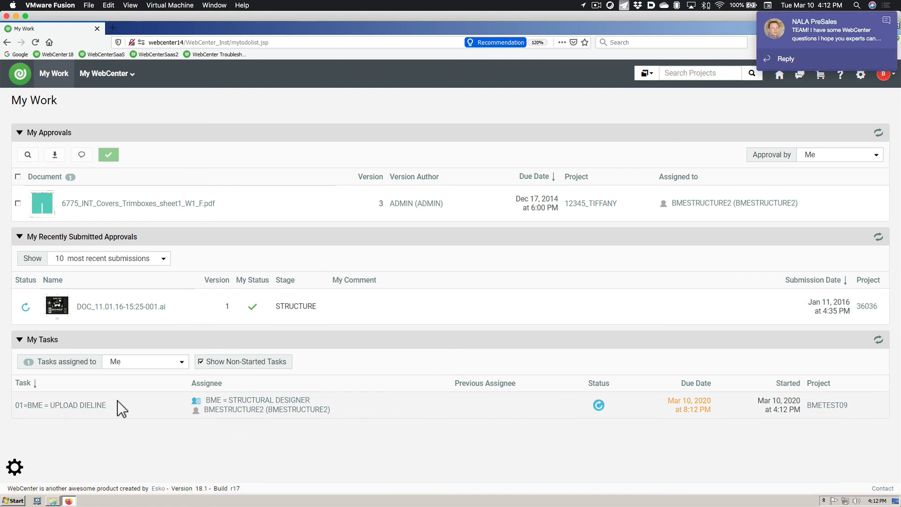
pyautogui.click(79, 406)
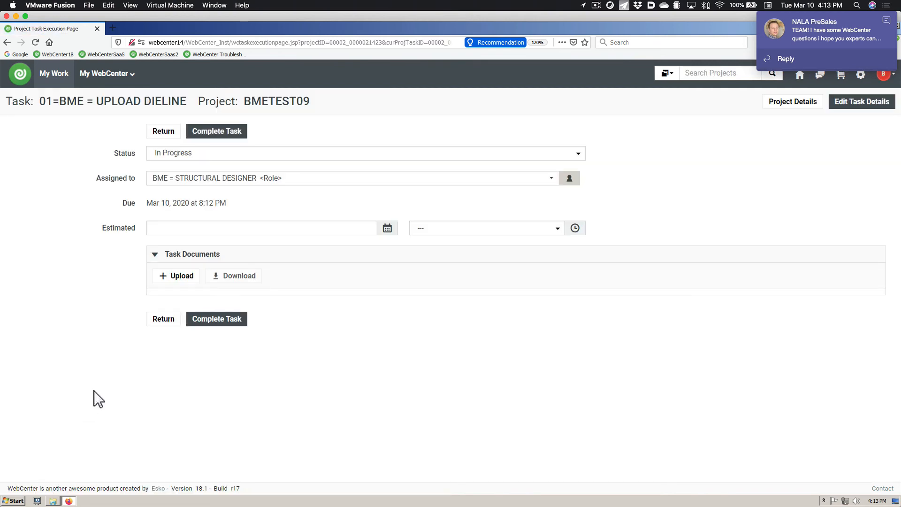
pyautogui.click(186, 278)
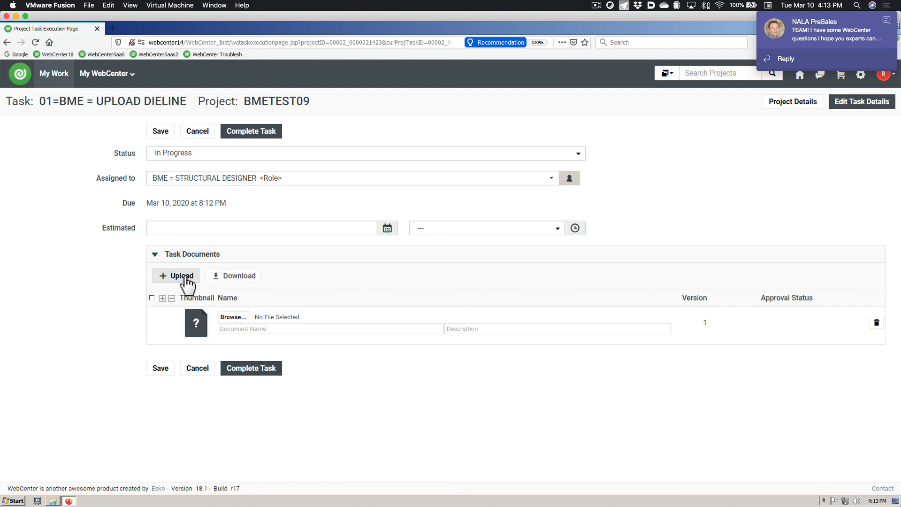
pyautogui.click(231, 317)
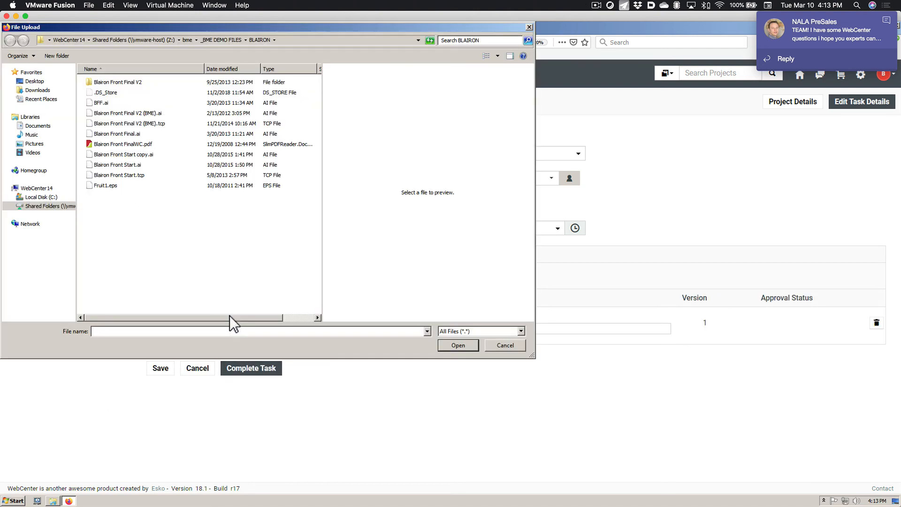
pyautogui.click(33, 84)
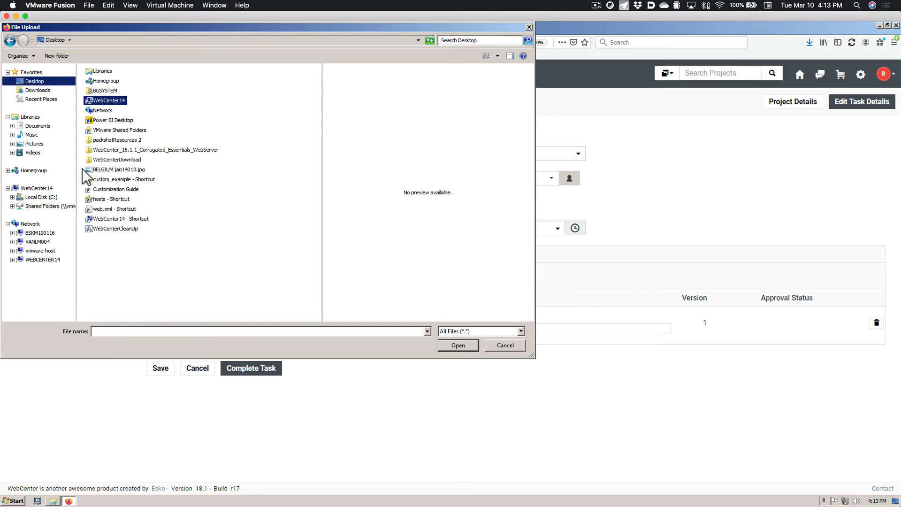
pyautogui.click(37, 126)
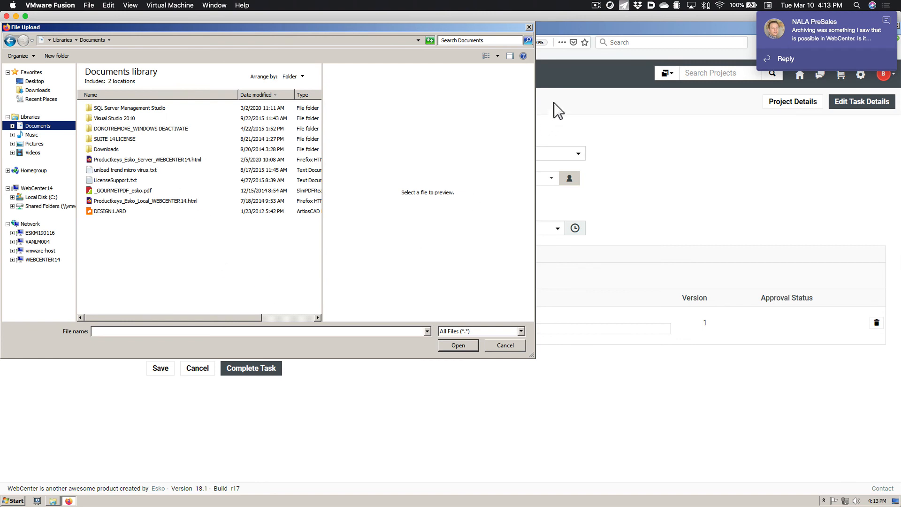
pyautogui.click(596, 5)
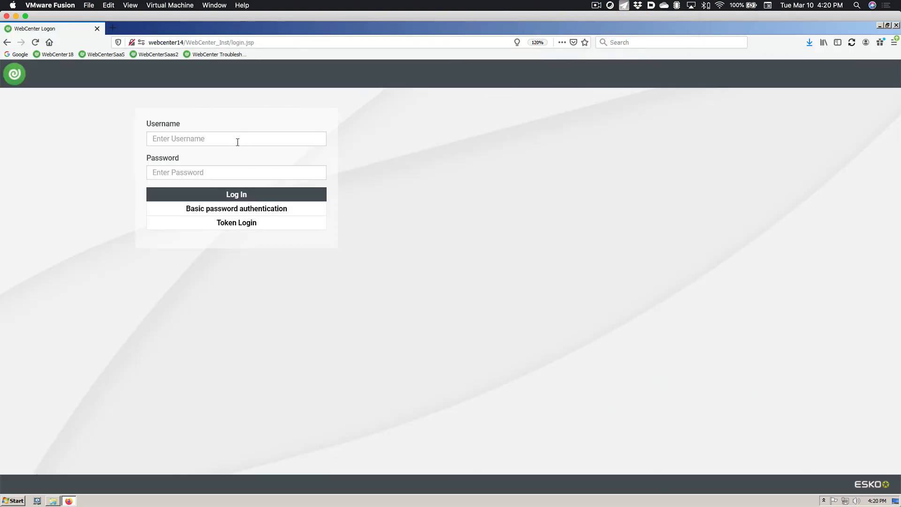
# Log in as BMESTRUCTURE2 with the saved credentials and show the My Work overview.
pyautogui.click(235, 137)
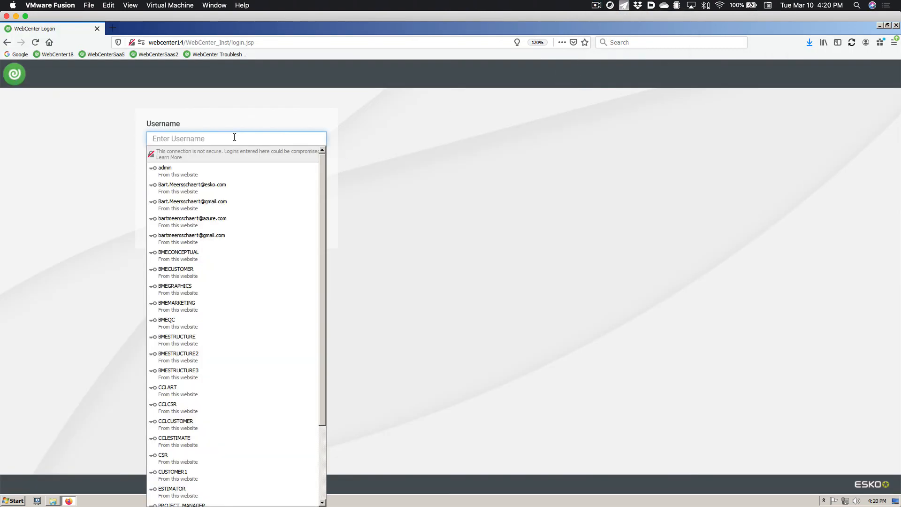
pyautogui.click(198, 354)
pyautogui.click(204, 194)
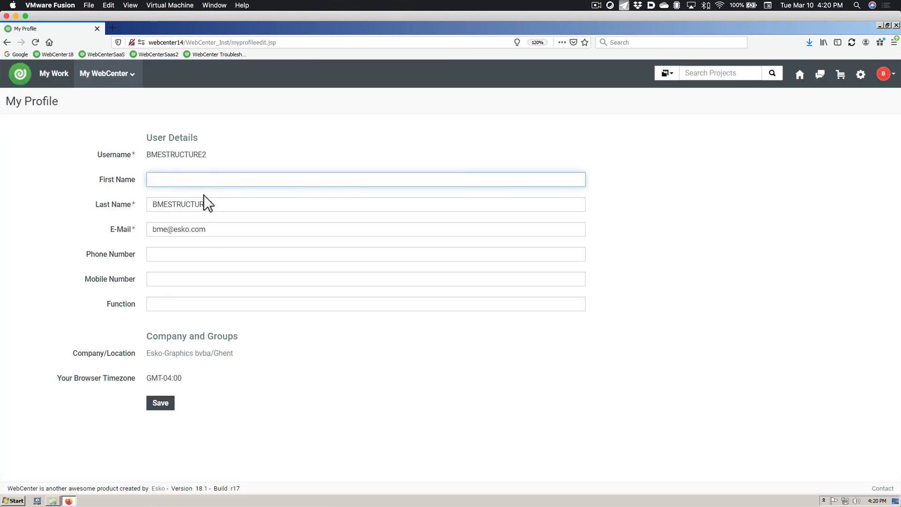
pyautogui.click(61, 82)
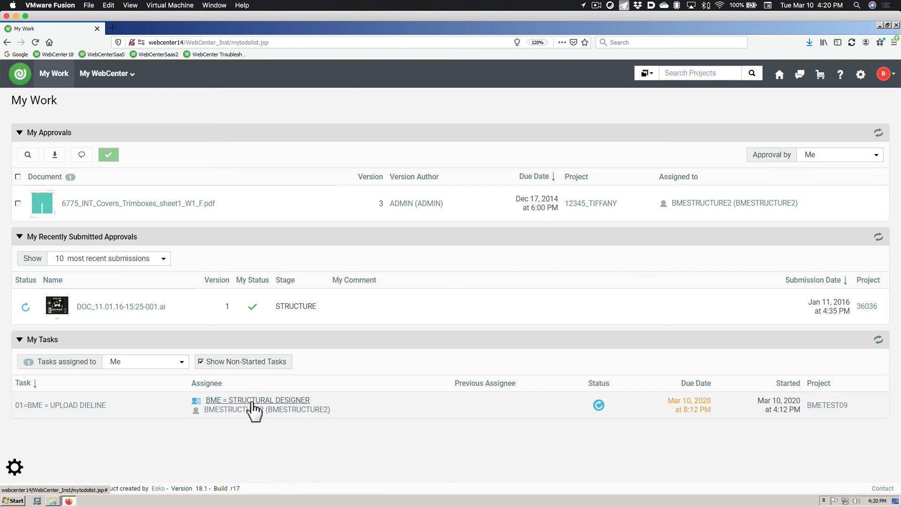
# Upload DESIGN1.ARD from the Documents library to the BMETEST09 task 01=BME = UPLOAD DIELINE and complete the task.
pyautogui.click(80, 407)
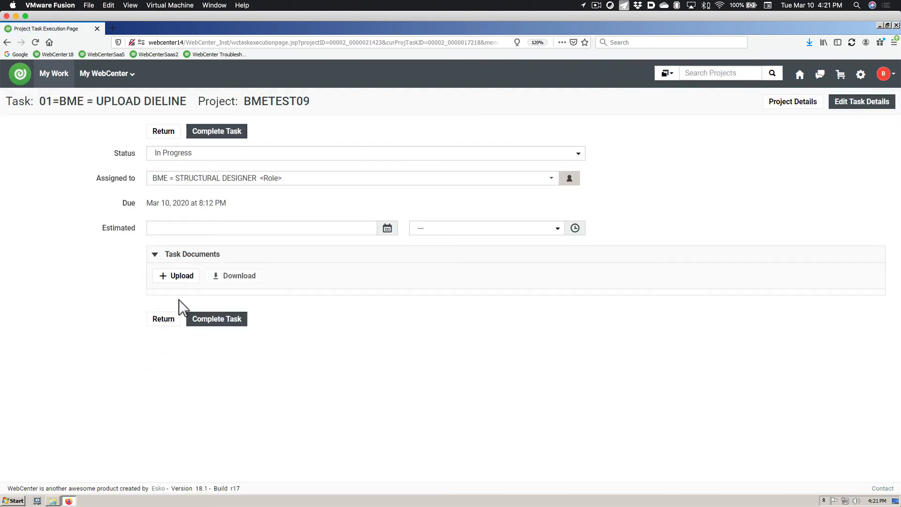
pyautogui.click(180, 282)
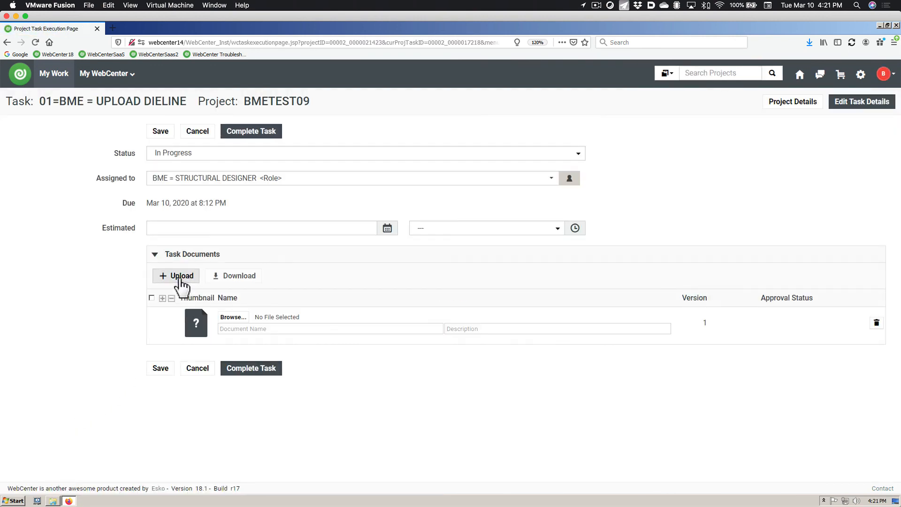
pyautogui.click(233, 317)
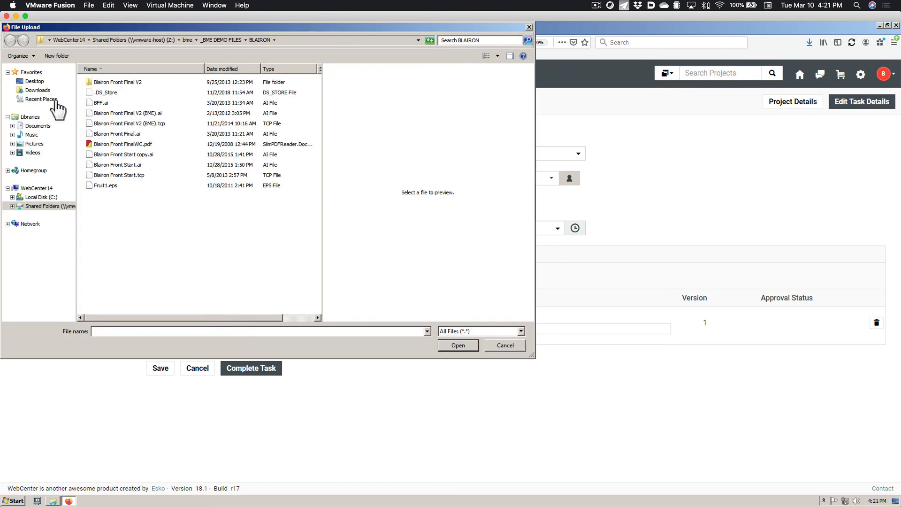
pyautogui.click(42, 126)
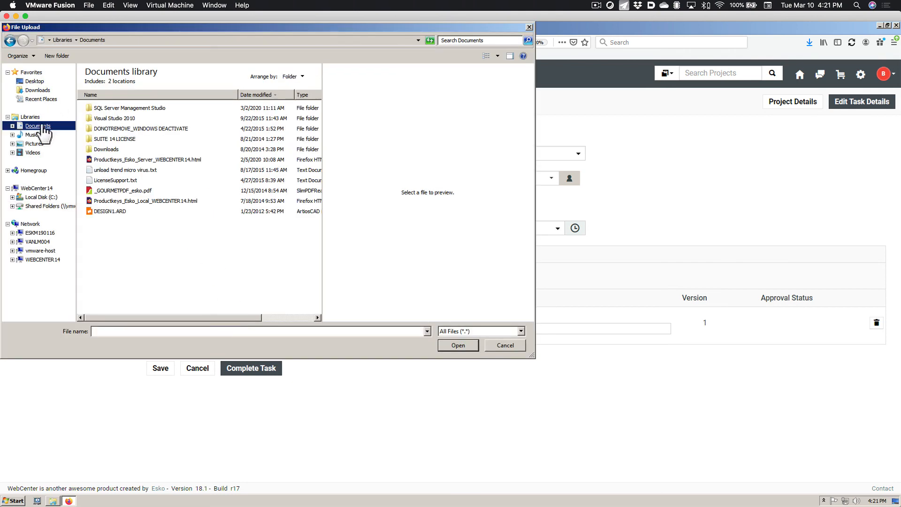
pyautogui.click(108, 214)
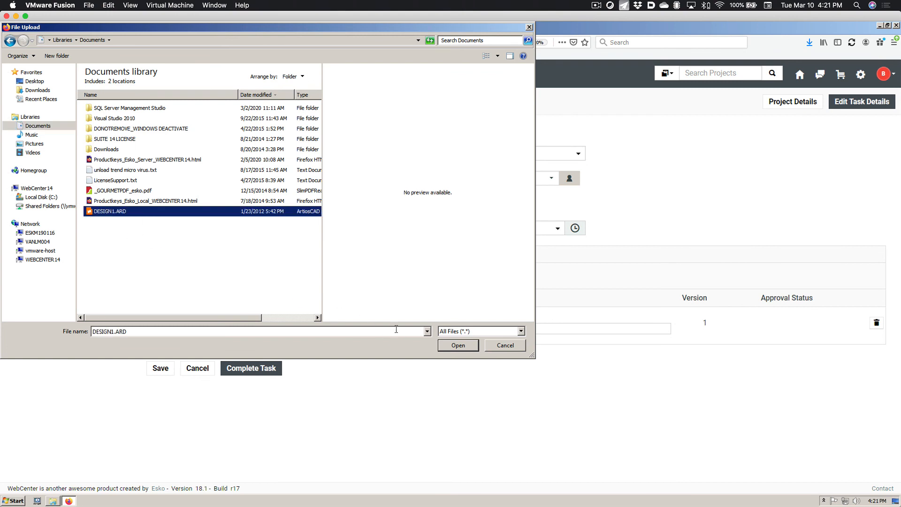
pyautogui.click(459, 346)
pyautogui.click(271, 372)
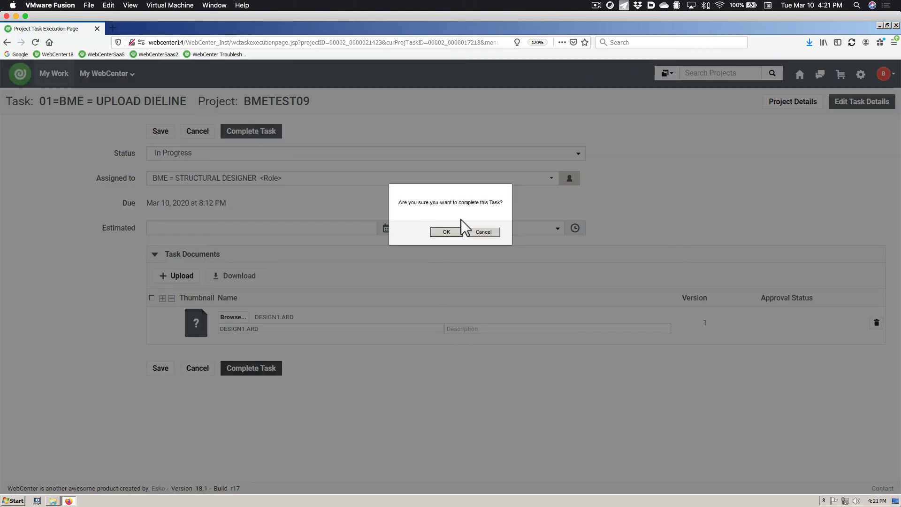
pyautogui.click(448, 231)
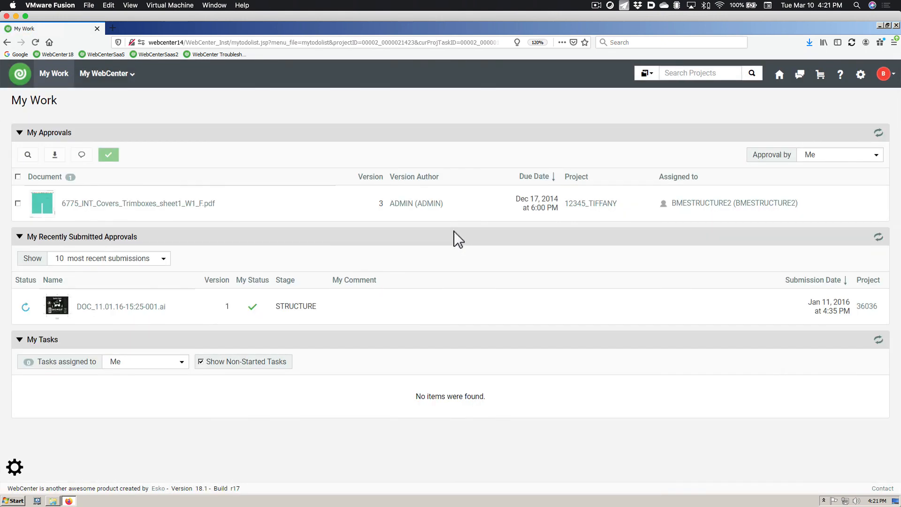
# Log out of BMESTRUCTURE2 and log in as admin with the saved credentials.
pyautogui.click(884, 74)
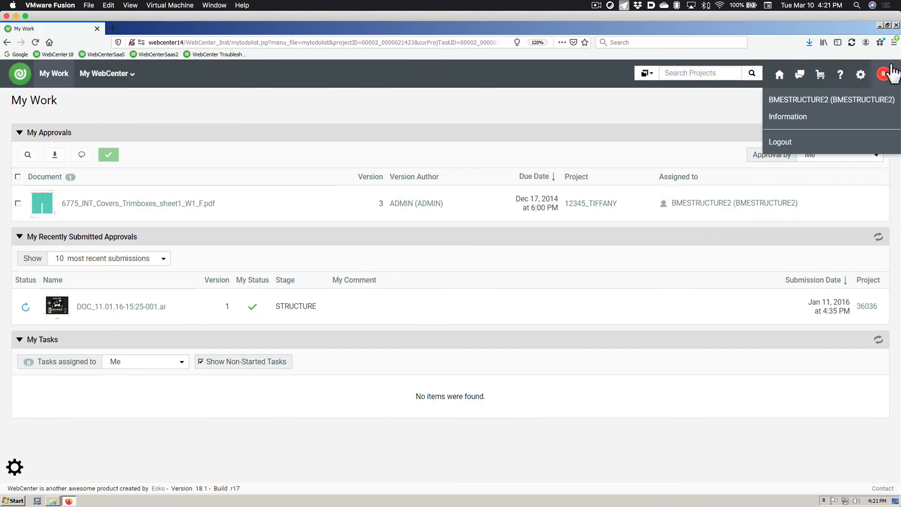
pyautogui.click(830, 143)
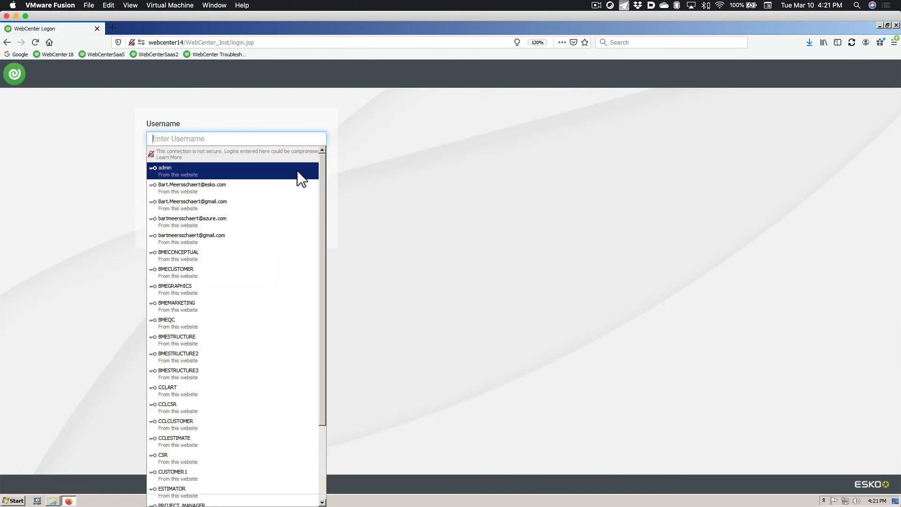
pyautogui.click(297, 170)
pyautogui.click(259, 195)
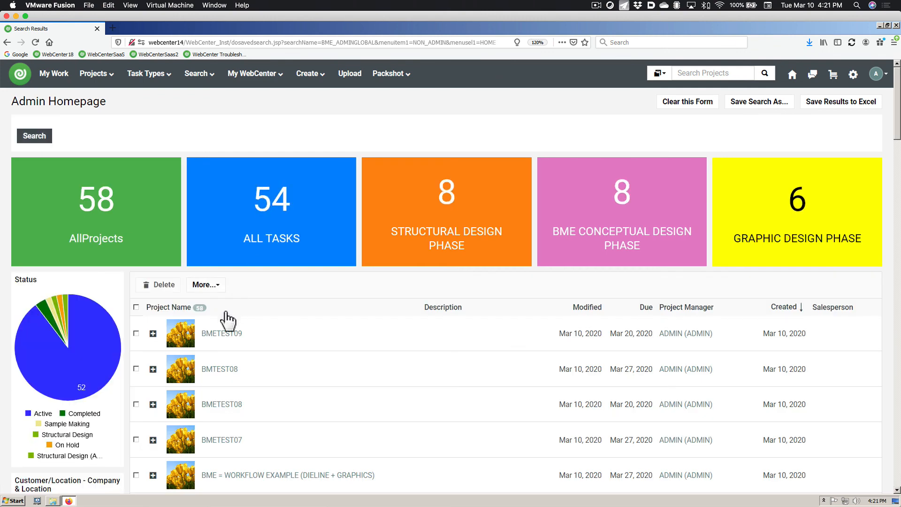
# Approve DESIGN1.ARD from the DIELINE folder of project BMETEST09 without setting an approval condition.
pyautogui.click(217, 335)
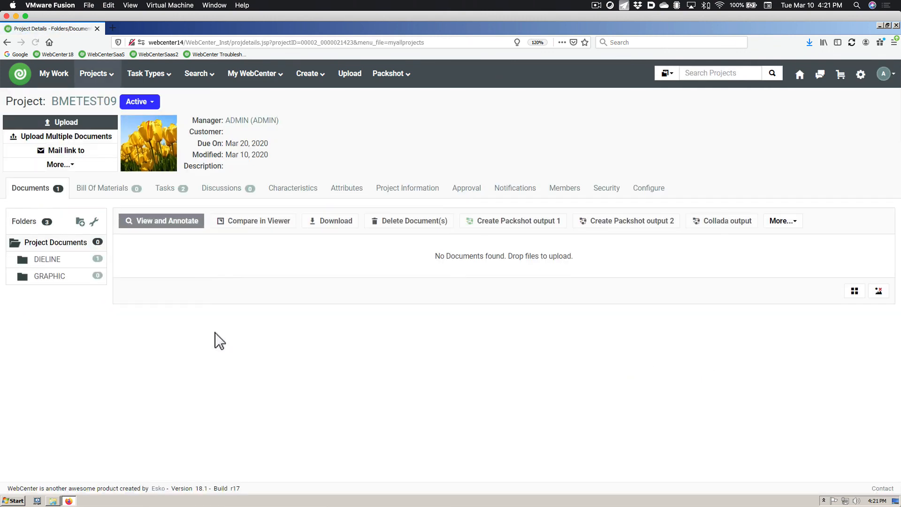
pyautogui.click(42, 261)
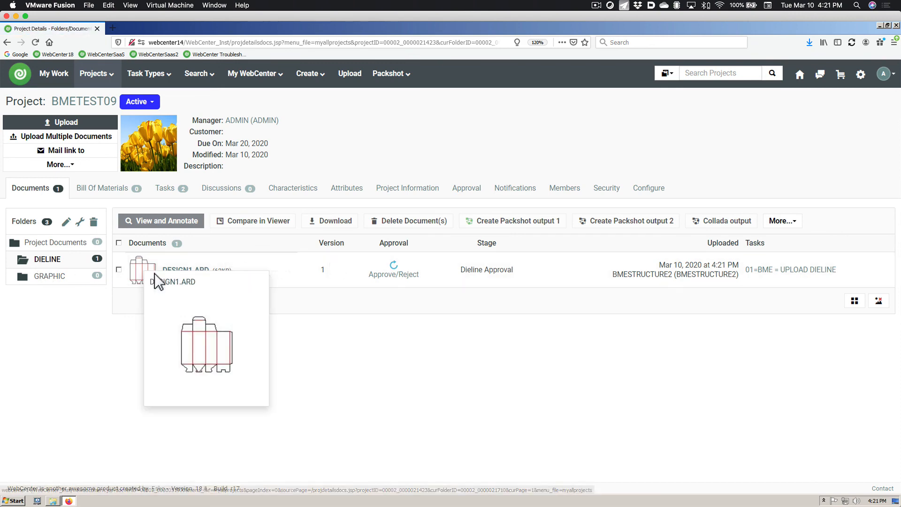
pyautogui.click(381, 275)
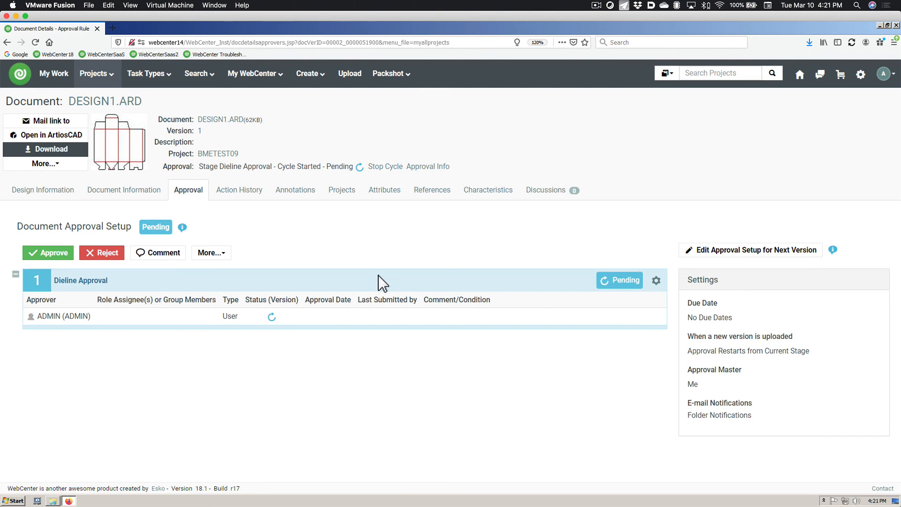
pyautogui.click(48, 252)
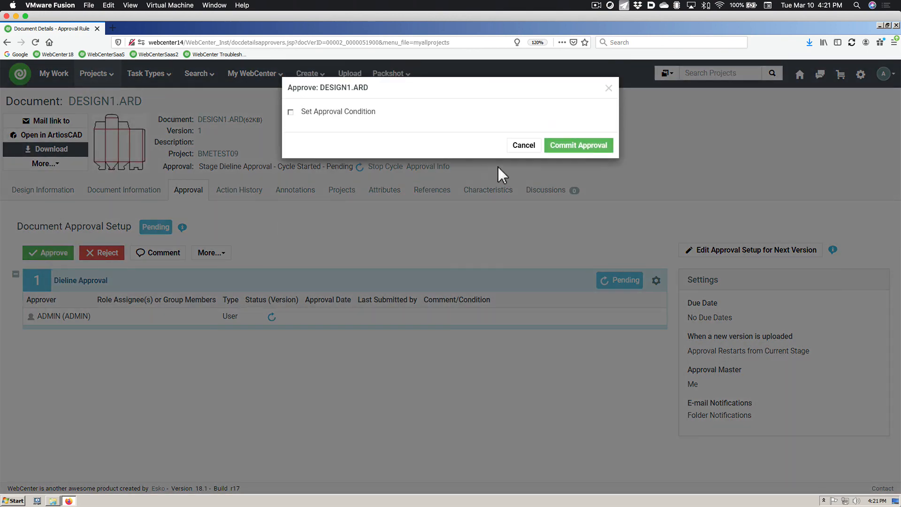
pyautogui.click(558, 145)
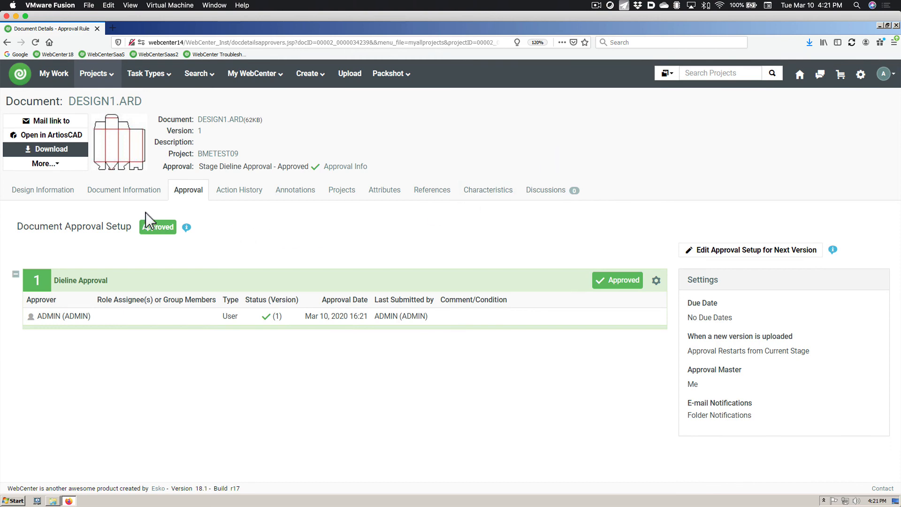
# Return to project BMETEST09 and examine the assignees and statuses of its tasks.
pyautogui.click(233, 154)
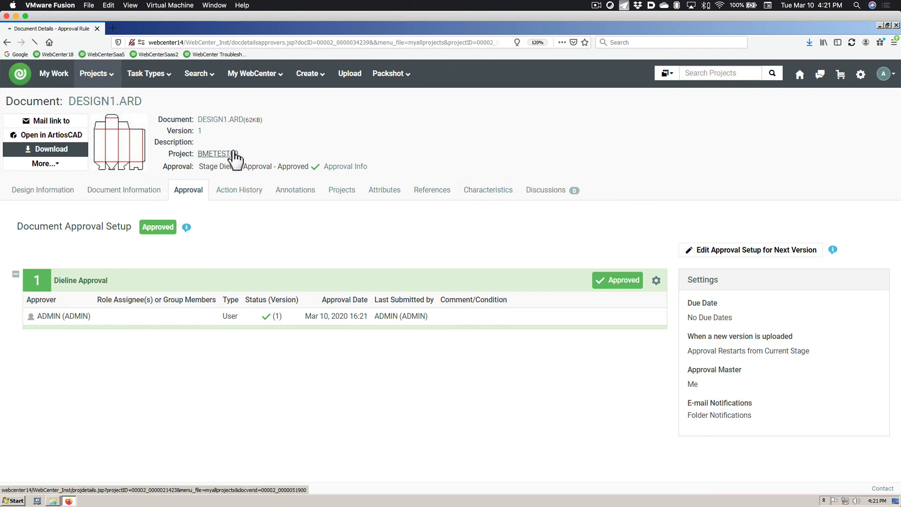
pyautogui.click(165, 190)
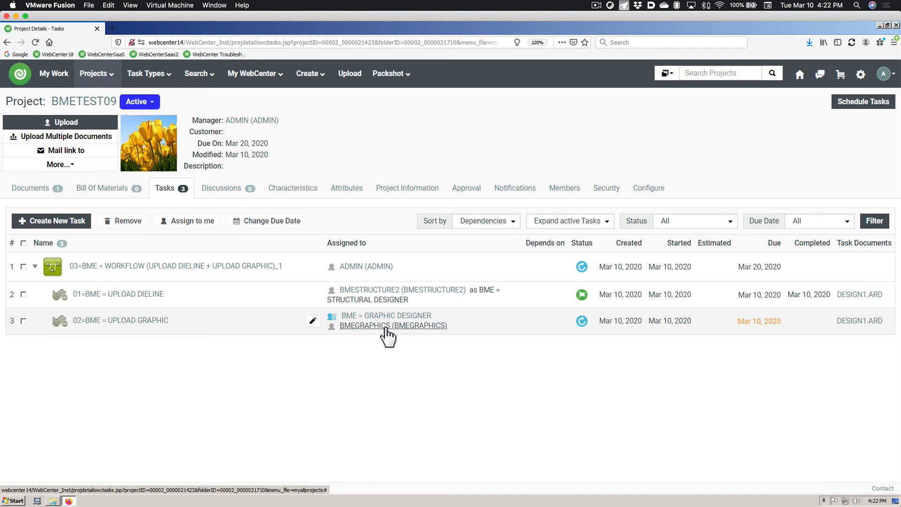
pyautogui.click(595, 6)
pyautogui.click(599, 26)
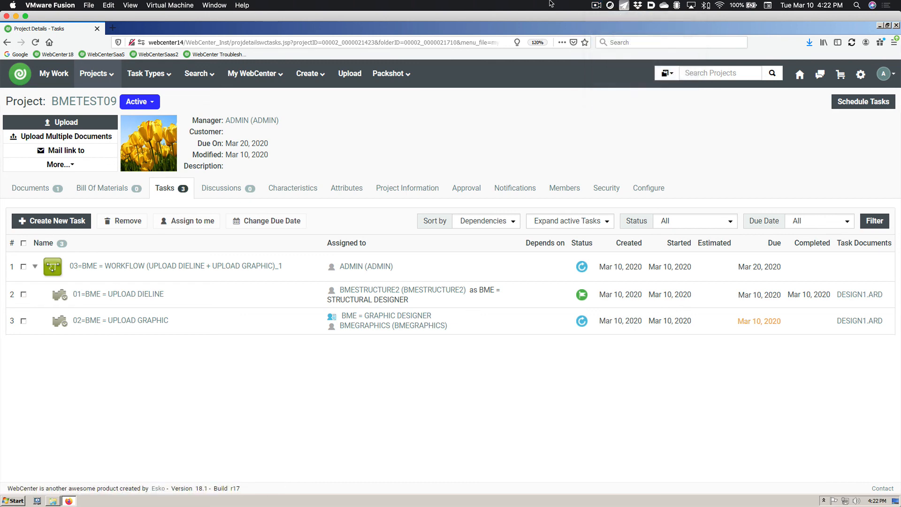